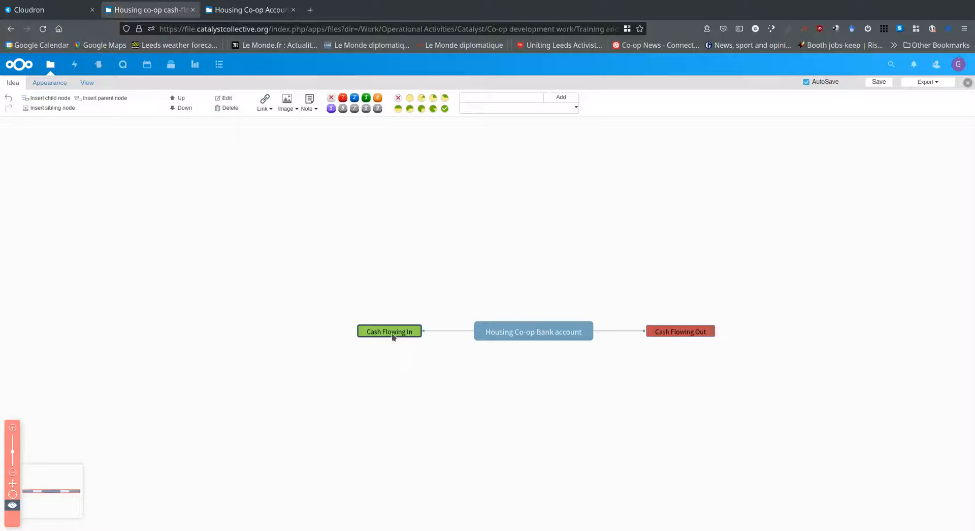
pyautogui.press('Tab')
pyautogui.click(368, 311)
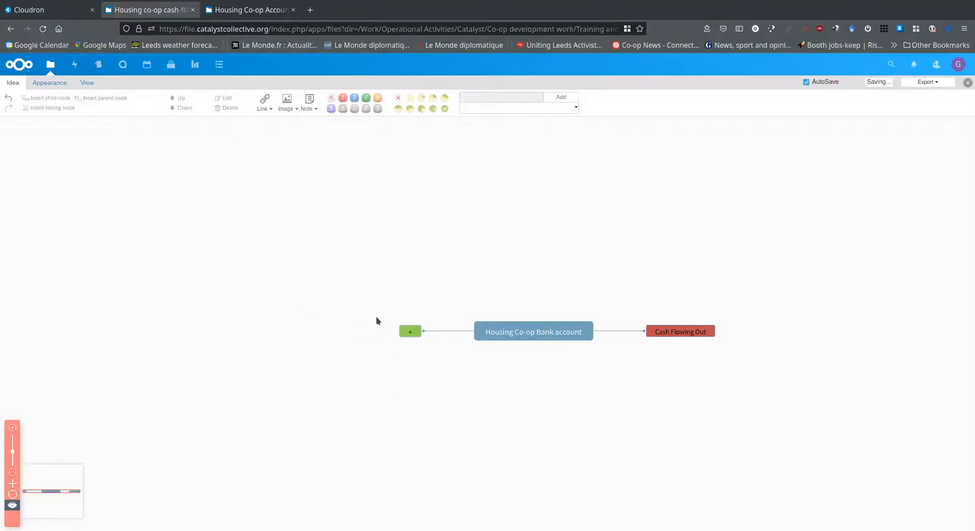
pyautogui.click(415, 333)
pyautogui.click(380, 279)
pyautogui.click(8, 98)
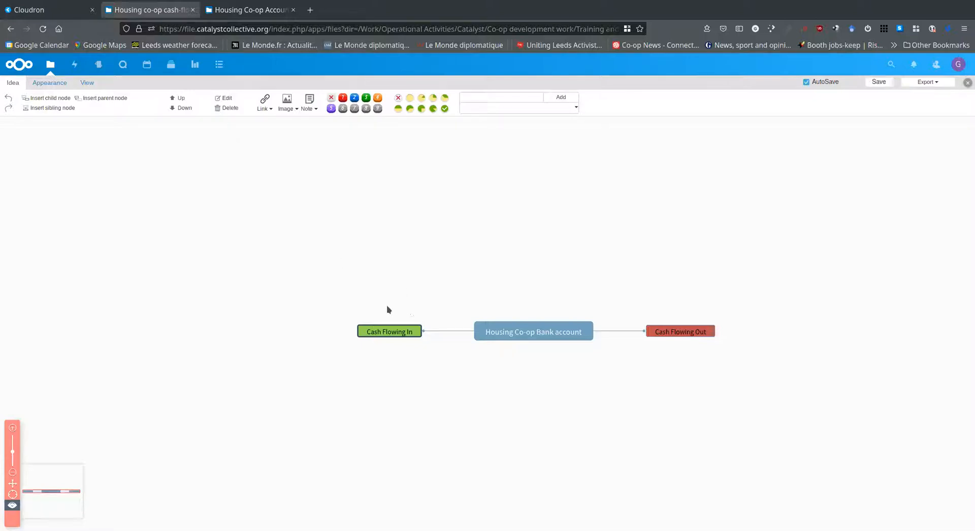
pyautogui.rightClick(377, 332)
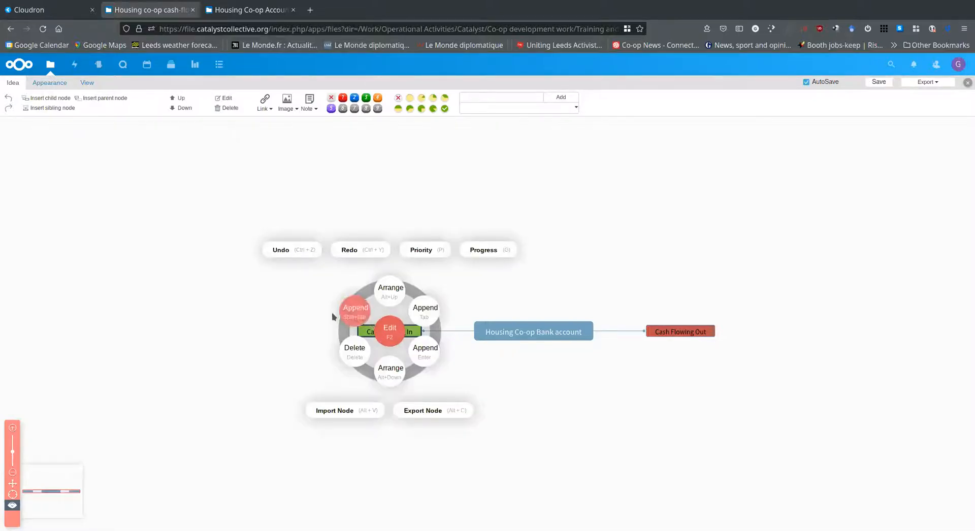
pyautogui.click(251, 304)
pyautogui.click(381, 332)
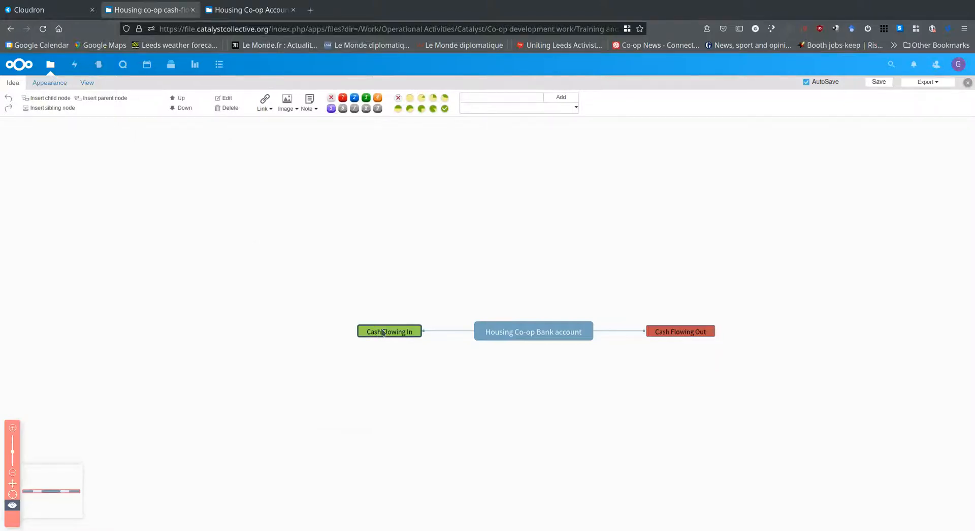
pyautogui.press('Return')
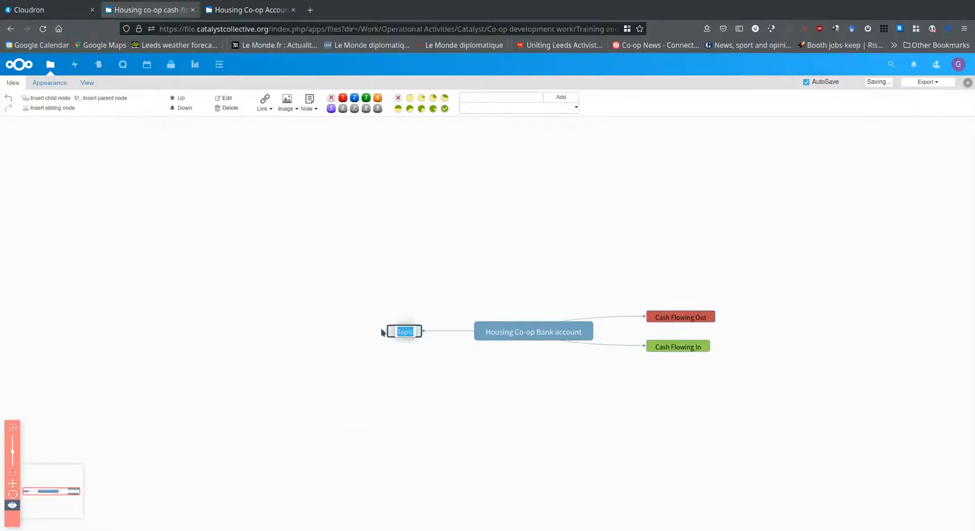
pyautogui.click(292, 204)
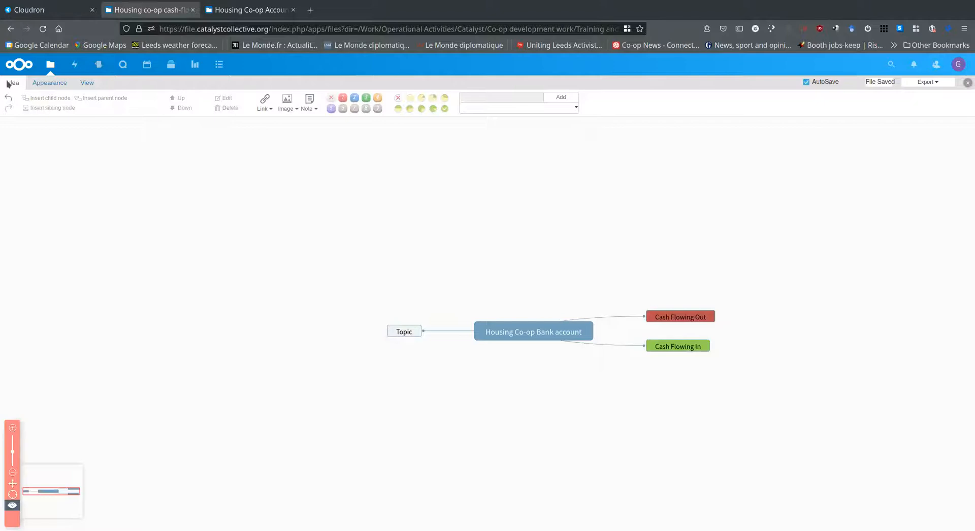
pyautogui.click(9, 98)
# Add the child nodes "Rent" and "Loanstock" under the Cash Flowing In node
pyautogui.click(364, 330)
pyautogui.press('Tab')
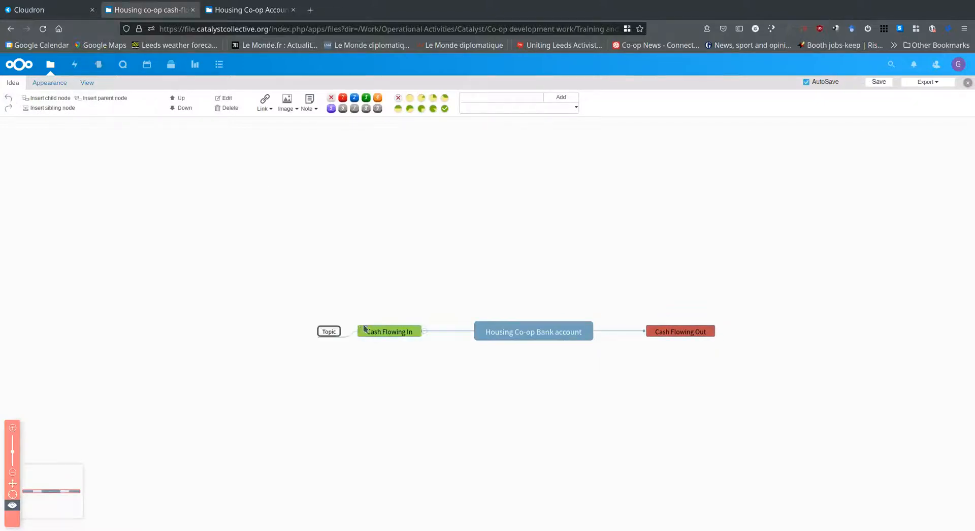
pyautogui.write('Rent')
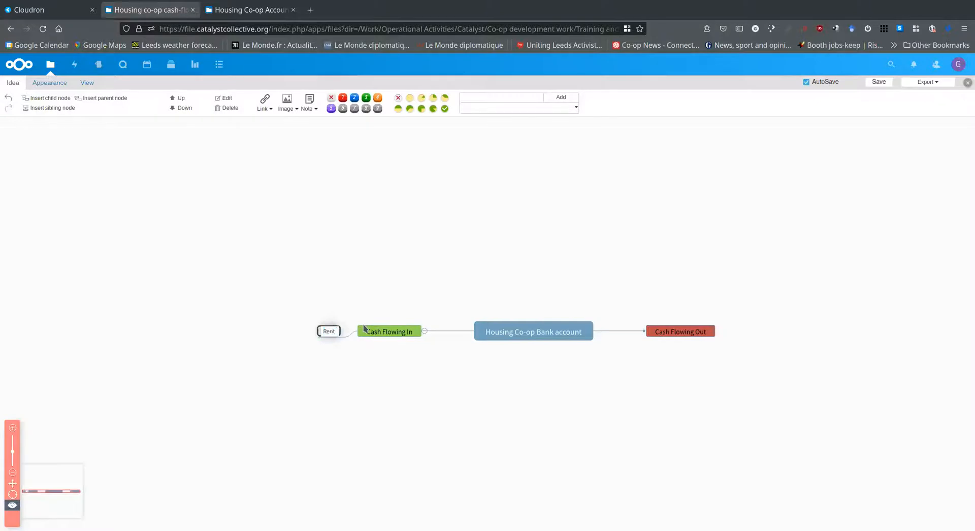
pyautogui.press('Return')
pyautogui.press('Return')
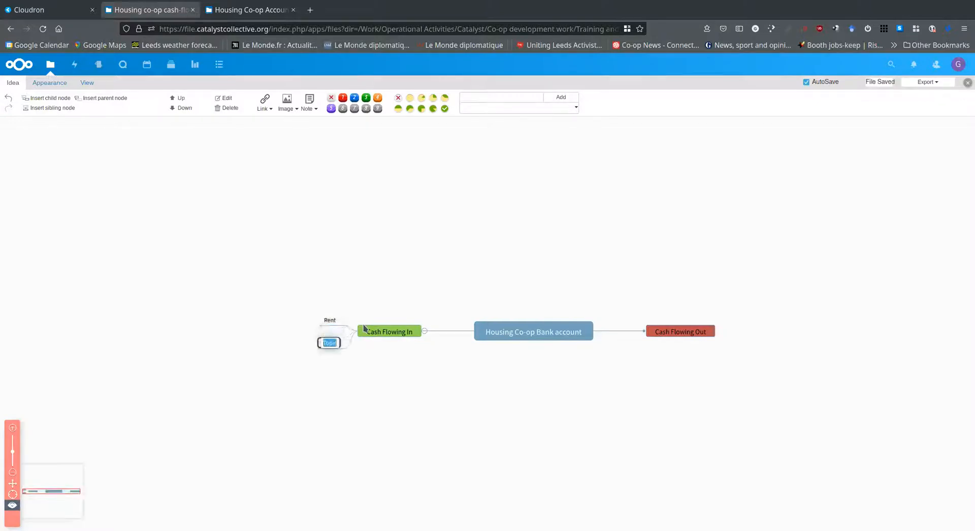
pyautogui.write('Loanstock')
pyautogui.press('Return')
pyautogui.press('Return')
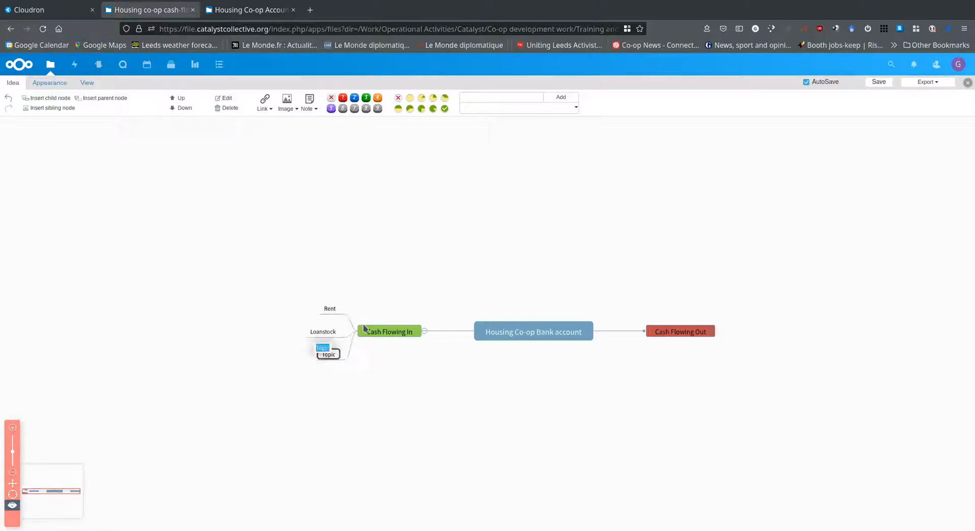
# Add the nodes "Mortgage" and "Donations" below Loanstock in the Cash Flowing In branch
pyautogui.write('Mortgage')
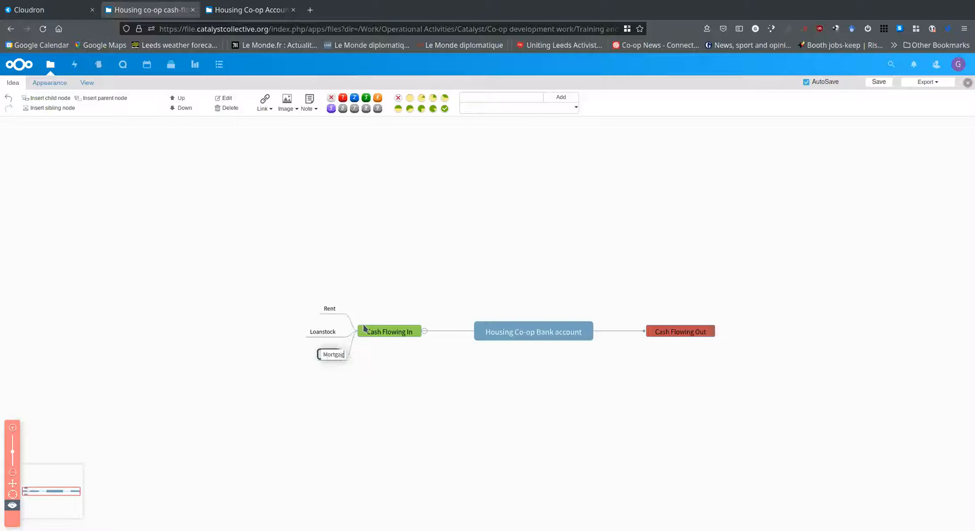
pyautogui.press('Return')
pyautogui.press('Return')
pyautogui.write('Donations')
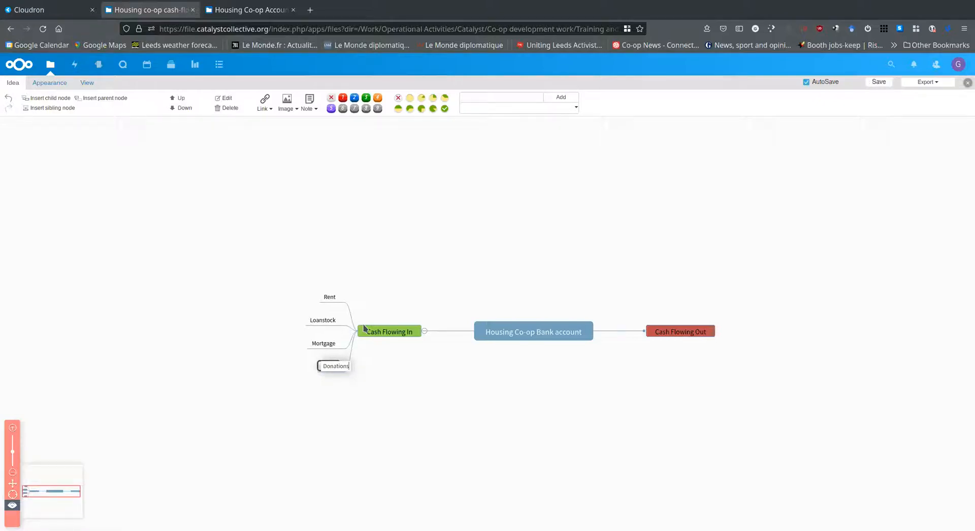
pyautogui.press('Return')
pyautogui.press('Return')
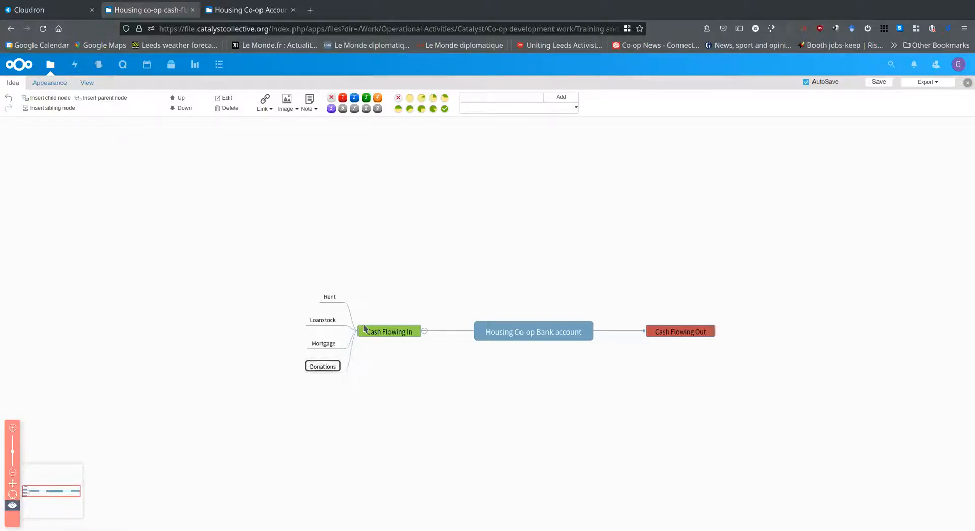
# Add the nodes "Feed in tariff" and "Bank interest" below Donations in the Cash Flowing In branch
pyautogui.write('Feed i')
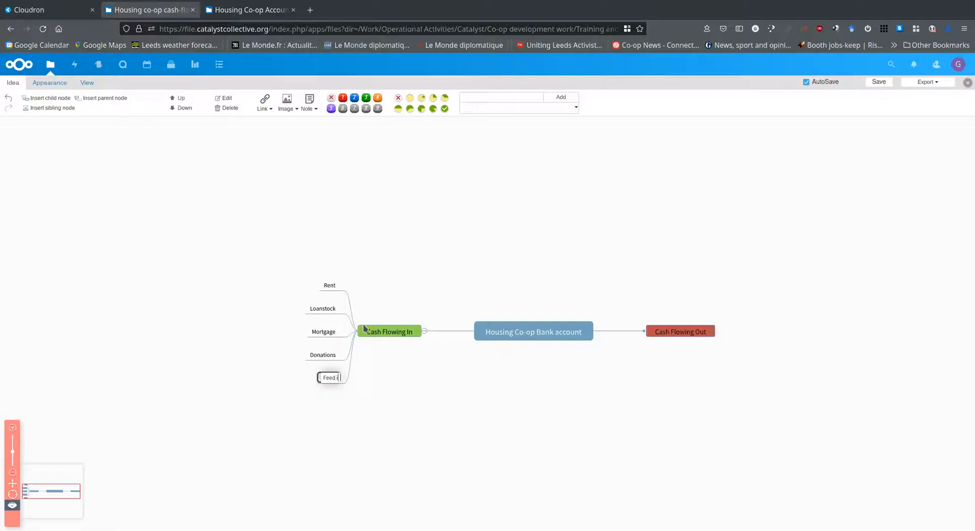
pyautogui.write('n tariff')
pyautogui.press('Return')
pyautogui.press('Return')
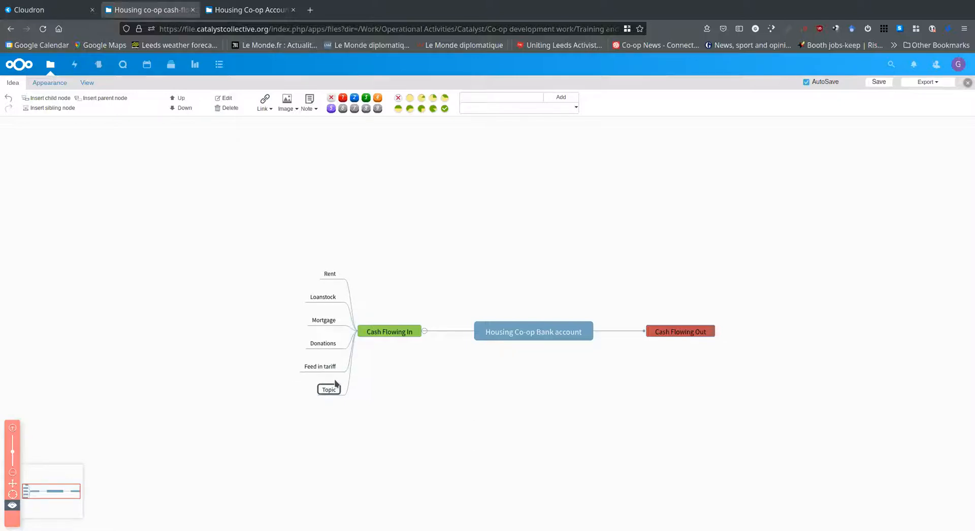
pyautogui.write('Bank int')
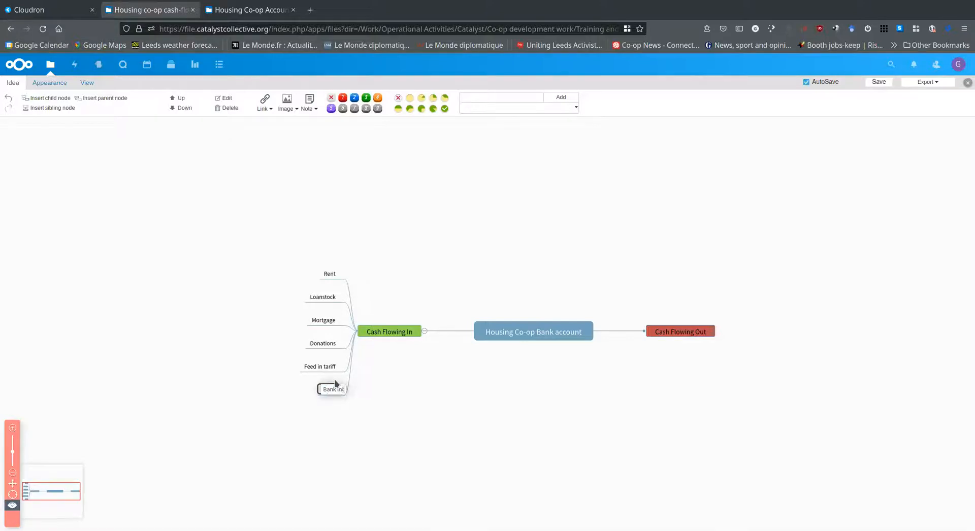
pyautogui.write('erest')
pyautogui.click(450, 440)
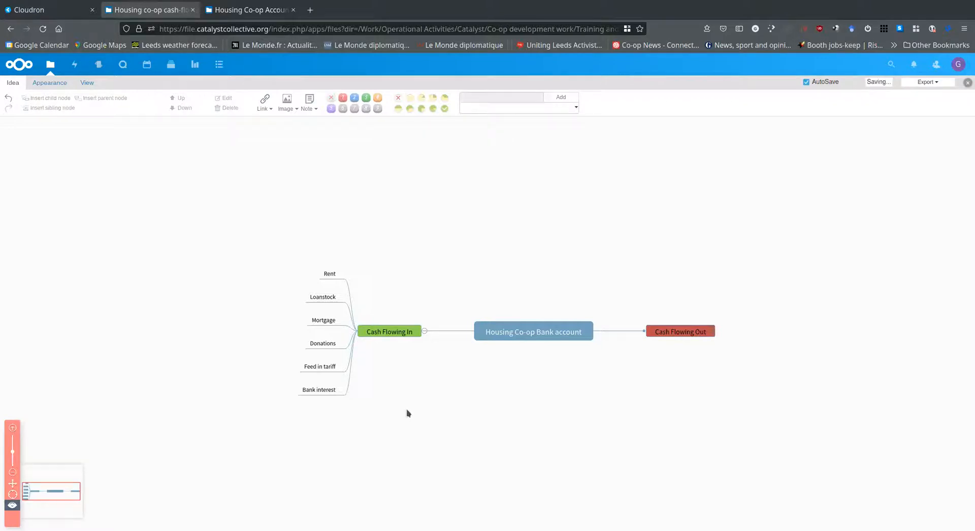
# Add a sibling node "Grants" below Bank interest in the Cash Flowing In branch
pyautogui.click(320, 391)
pyautogui.press('Return')
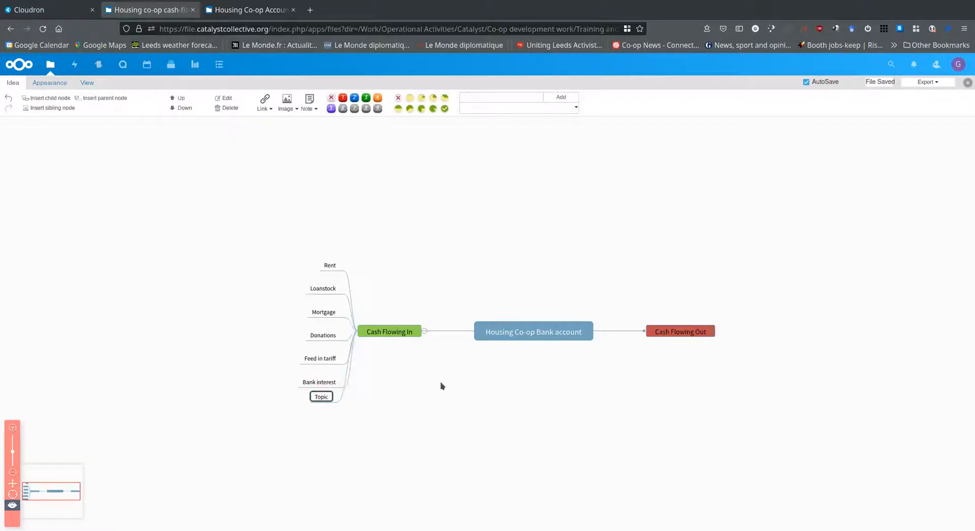
pyautogui.write('Grants')
pyautogui.press('Return')
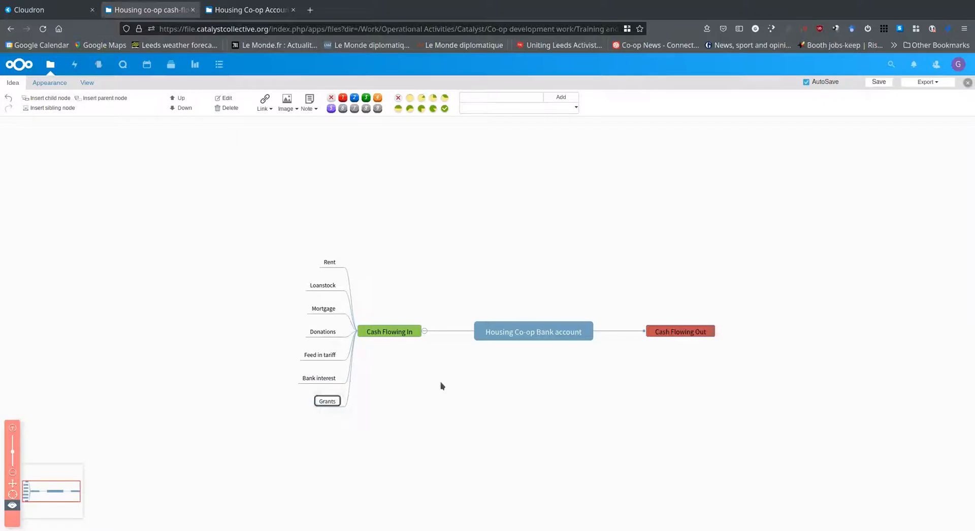
pyautogui.click(692, 333)
pyautogui.press('Return')
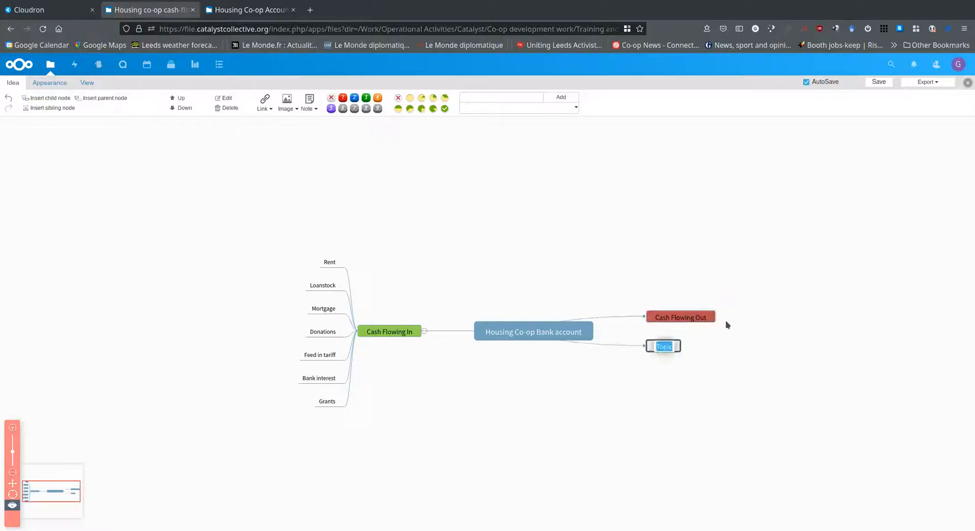
pyautogui.click(498, 174)
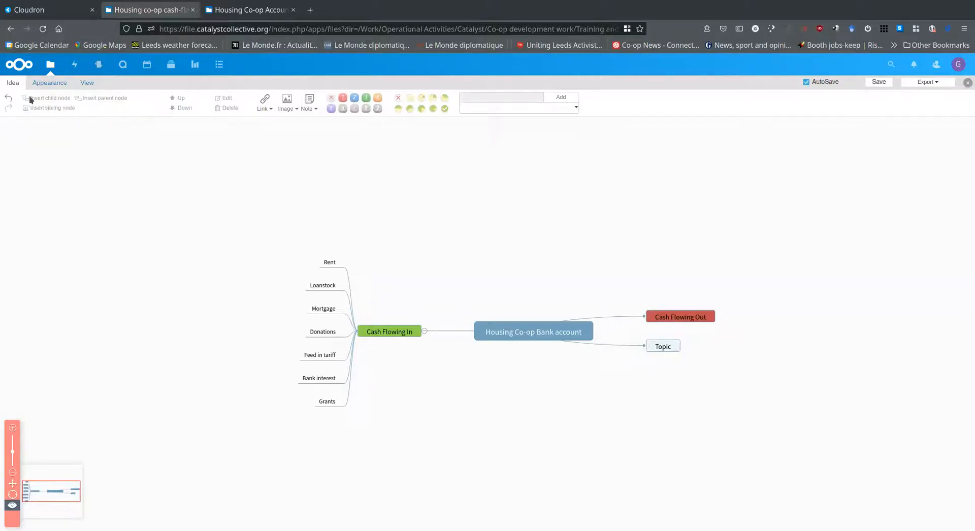
pyautogui.click(10, 99)
# Add the child nodes "Mortgage payment" and "Utilities" under the Cash Flowing Out node
pyautogui.click(689, 327)
pyautogui.press('Tab')
pyautogui.write('M')
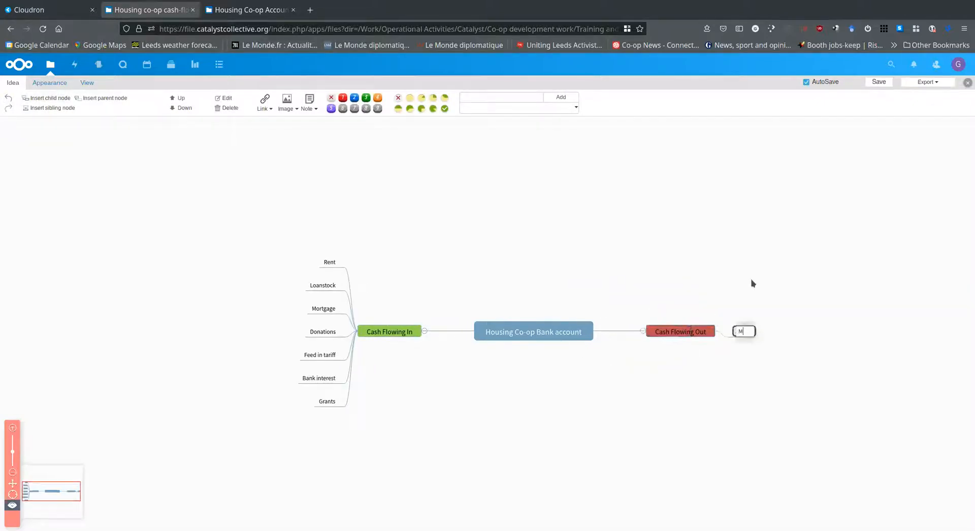
pyautogui.write('ortgage paym')
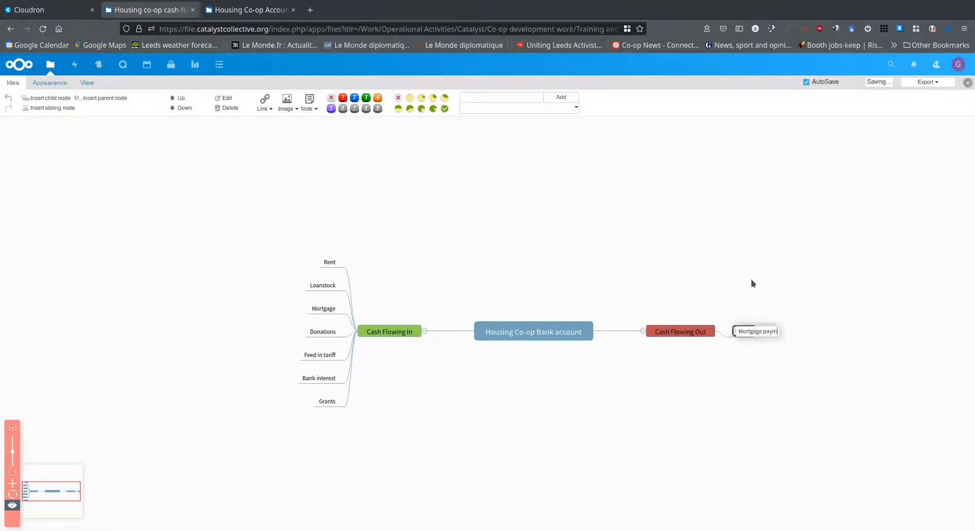
pyautogui.write('ent')
pyautogui.press('Return')
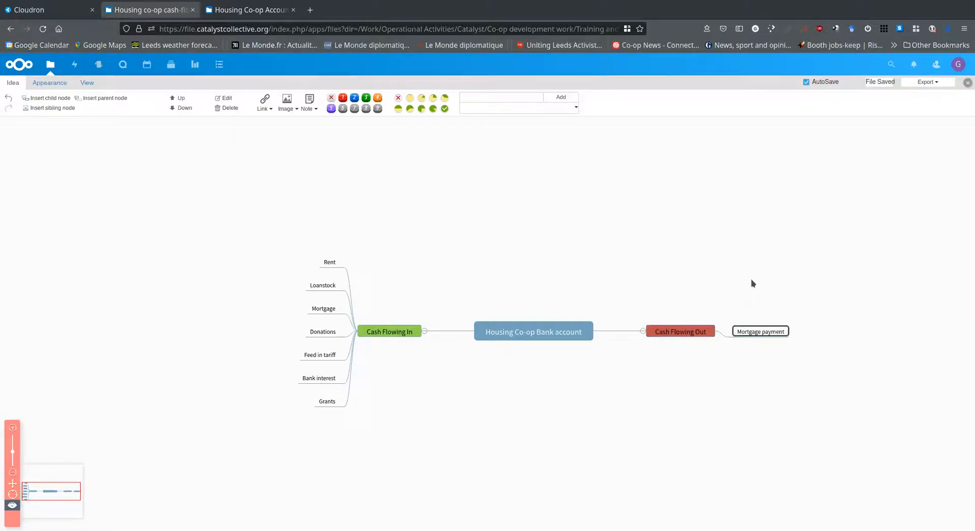
pyautogui.press('Return')
pyautogui.write('Uitilities')
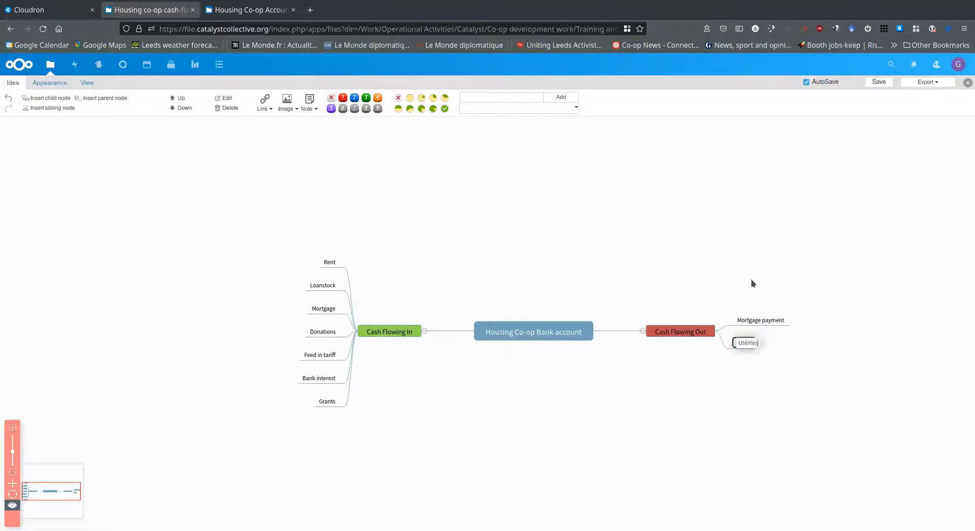
pyautogui.press('Return')
# Add the nodes "Repairs" and "Council Tax" below Utilities in the Cash Flowing Out branch
pyautogui.write('Repairs')
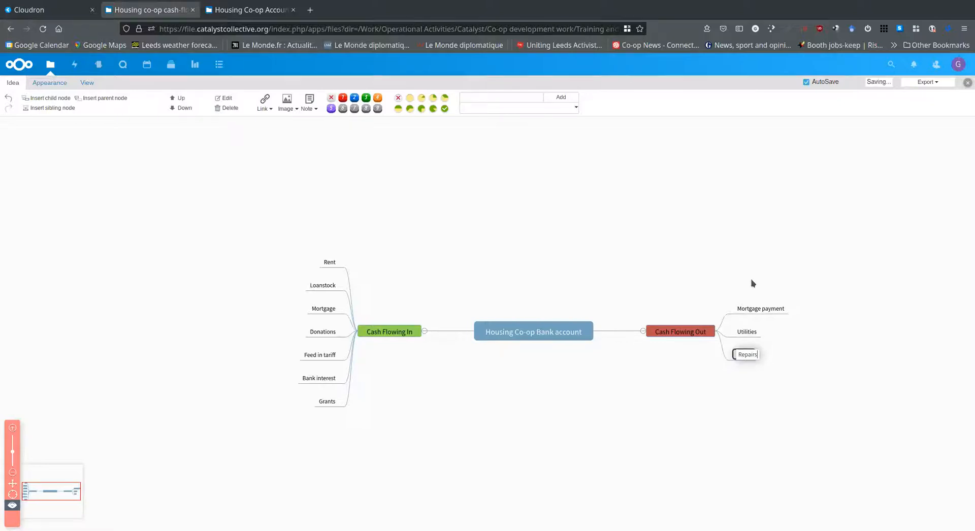
pyautogui.press('Return')
pyautogui.press('Return')
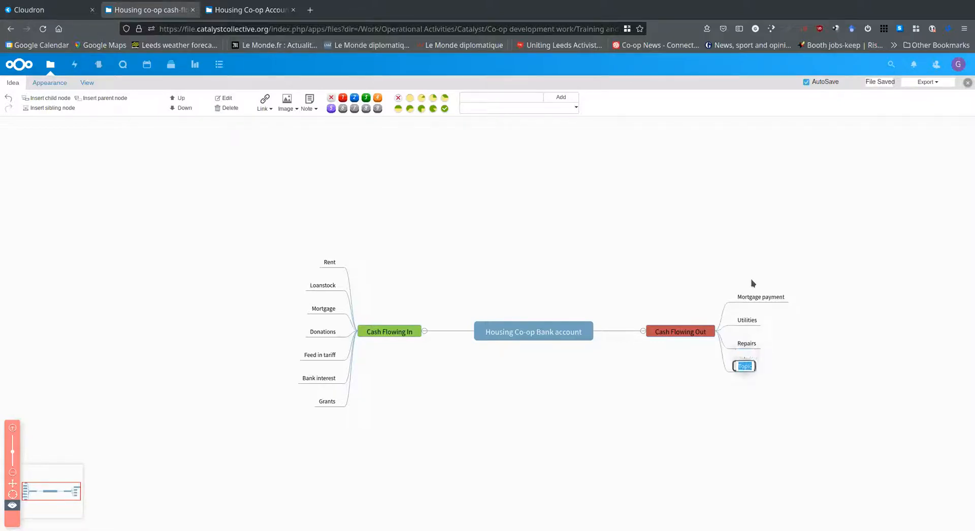
pyautogui.write('Council Tax')
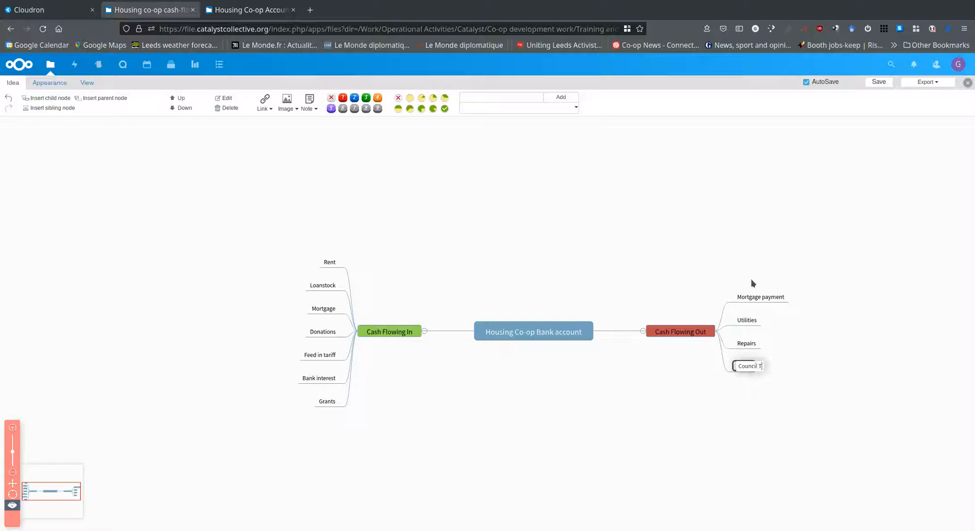
pyautogui.press('Return')
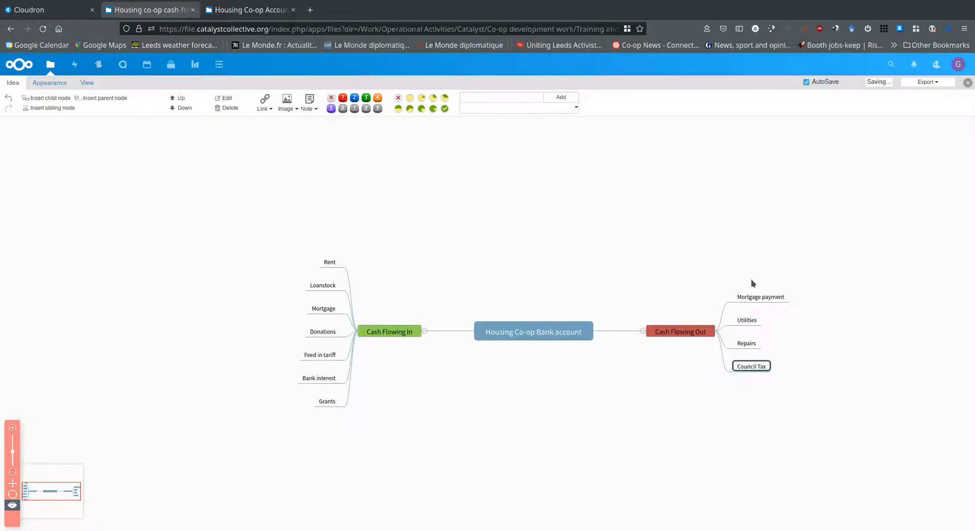
# Add a sibling node "Loan stock repayment" below Council Tax in the Cash Flowing Out branch
pyautogui.press('Return')
pyautogui.write('Loan')
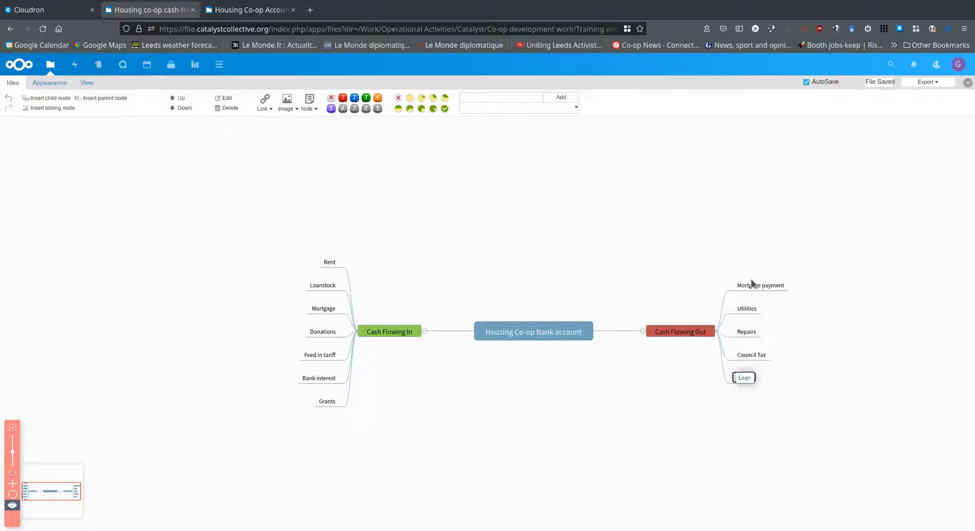
pyautogui.write(' stock repayments')
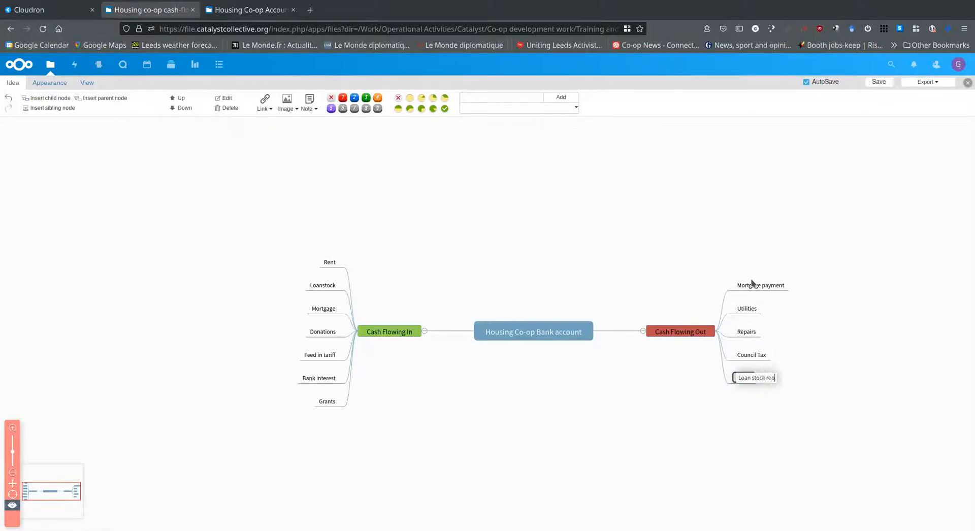
pyautogui.press('BackSpace')
pyautogui.press('Return')
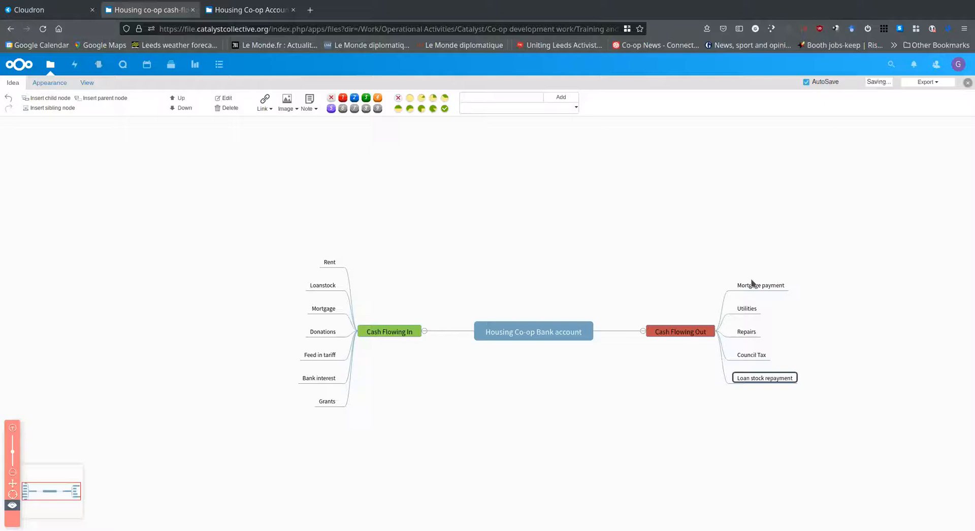
# Add the sibling nodes "Insurance" and "Admin fees (FCA)" below Loan stock repayment in the Cash Flowing Out branch
pyautogui.press('Return')
pyautogui.write('Insurrance')
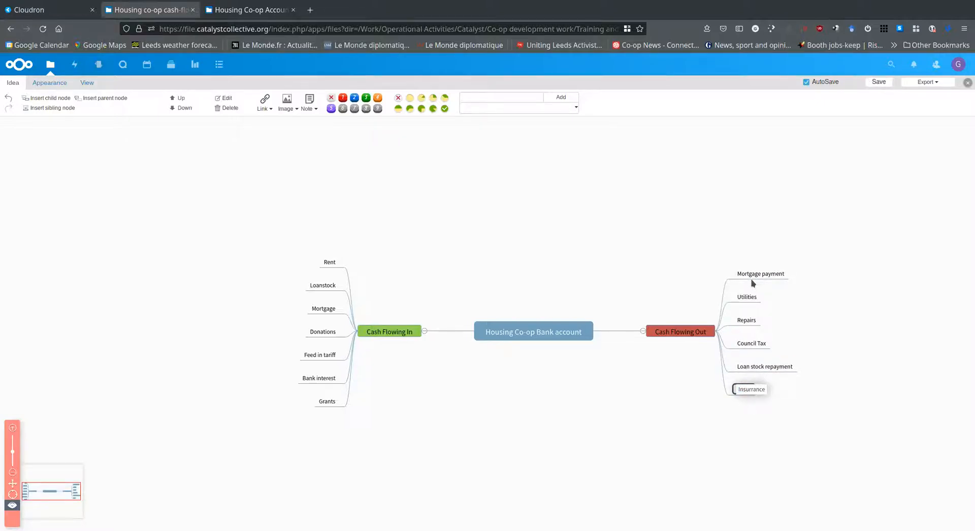
pyautogui.press('Return')
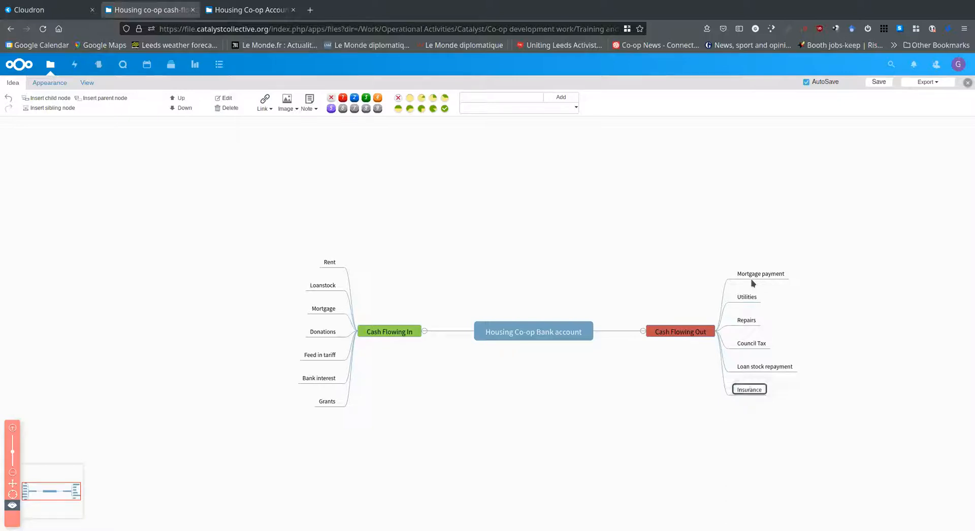
pyautogui.press('Return')
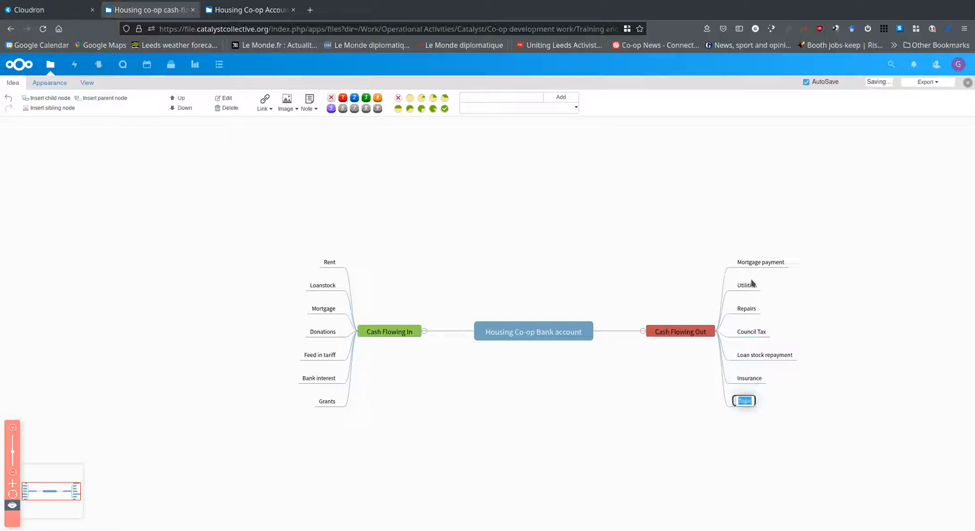
pyautogui.write('Admin fees')
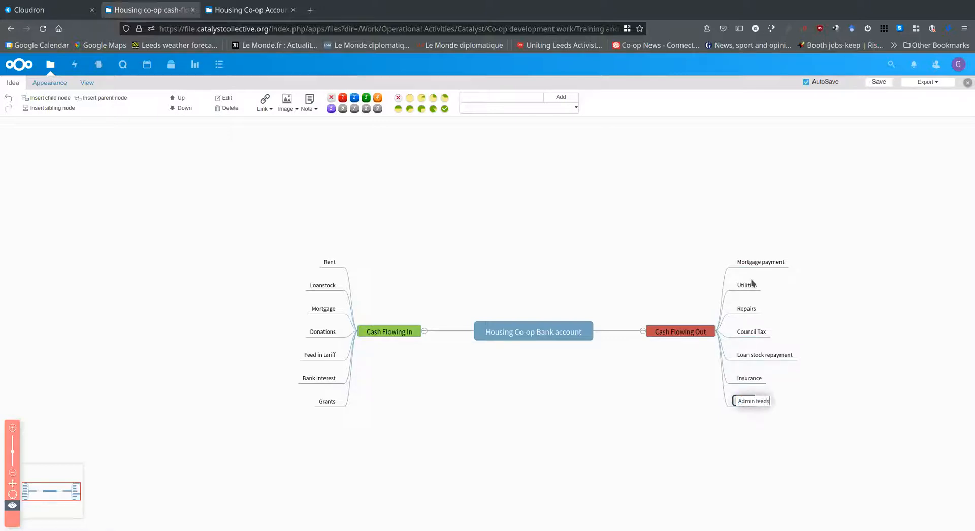
pyautogui.write(' (FCA)')
pyautogui.press('Return')
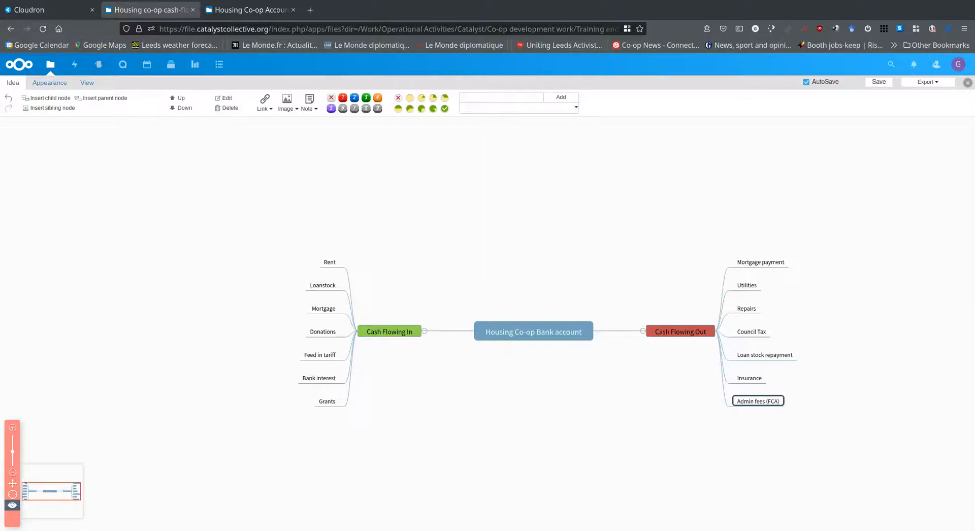
# Insert a sibling node "Property purchase" directly below Mortgage payment in the Cash Flowing Out branch
pyautogui.click(775, 263)
pyautogui.press('Return')
pyautogui.write('Property purchase')
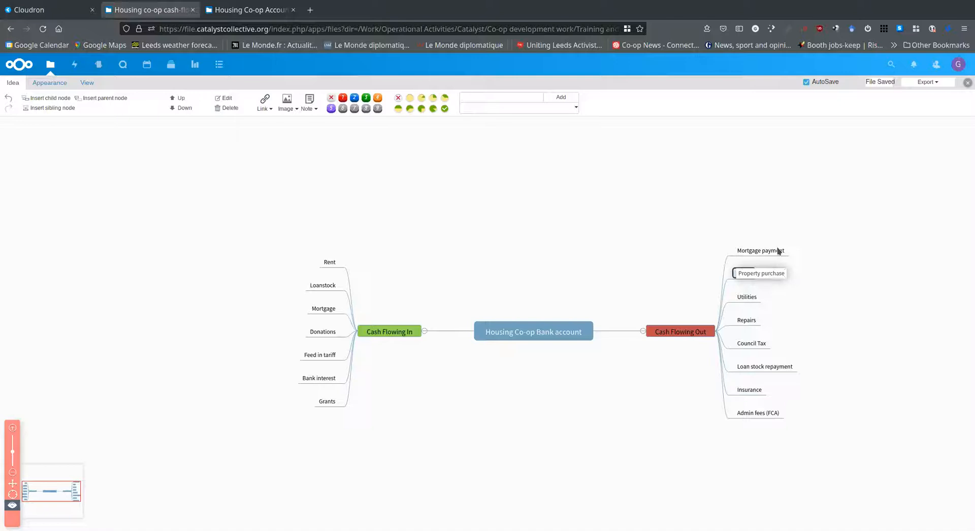
pyautogui.press('Return')
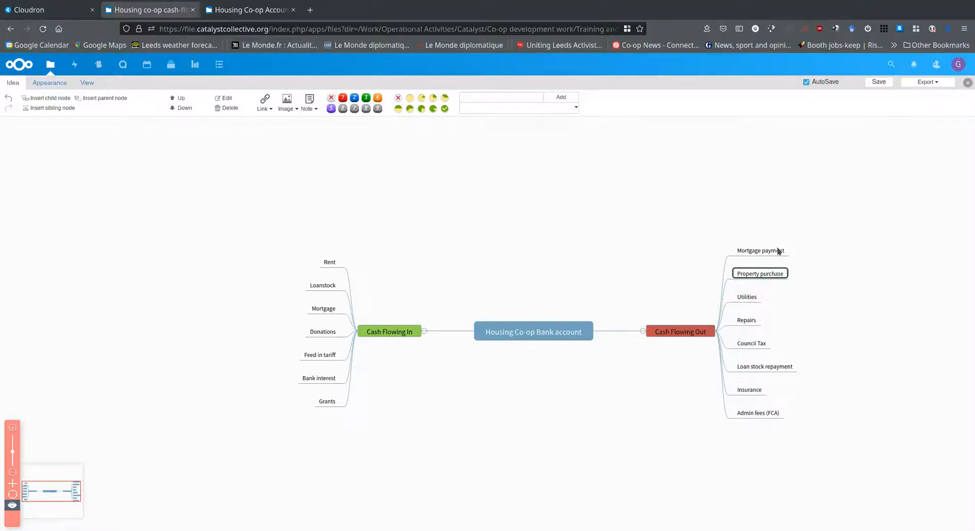
# Add a sibling node "Tax" below the Admin fees node in the Cash Flowing Out branch
pyautogui.click(753, 415)
pyautogui.press('Return')
pyautogui.write('Tax')
pyautogui.press('Return')
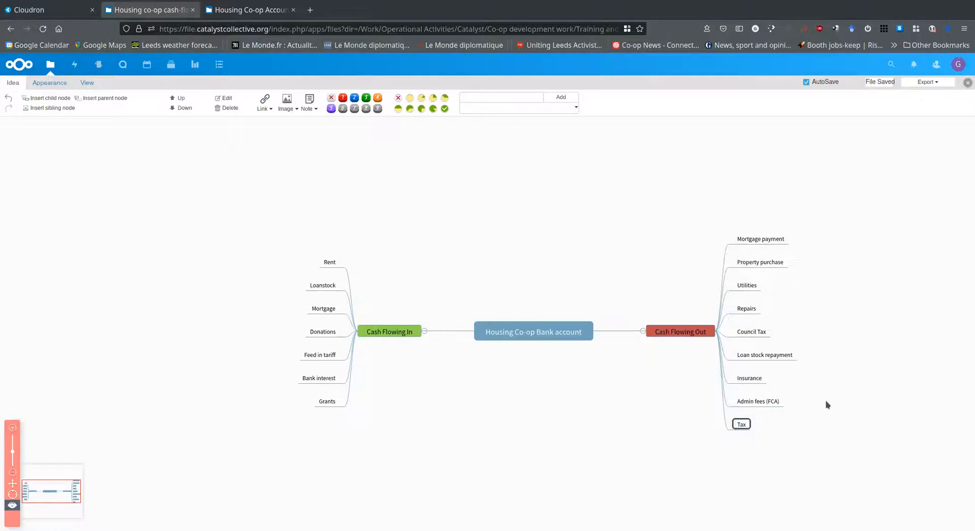
# Remove "(FCA)" from the admin fees node's text so that it reads "Admin fees"
pyautogui.click(767, 403)
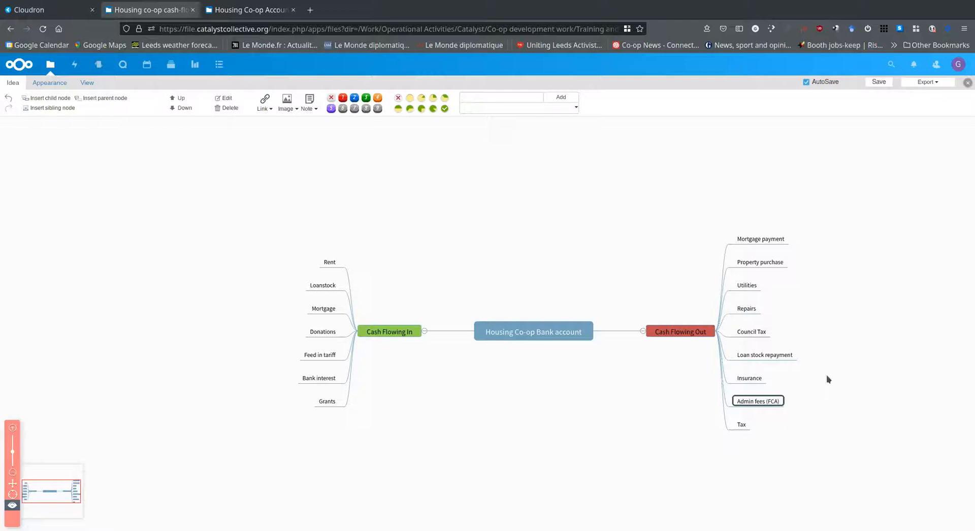
pyautogui.doubleClick(765, 404)
pyautogui.click(766, 403)
pyautogui.moveTo(766, 401); pyautogui.dragTo(785, 405)
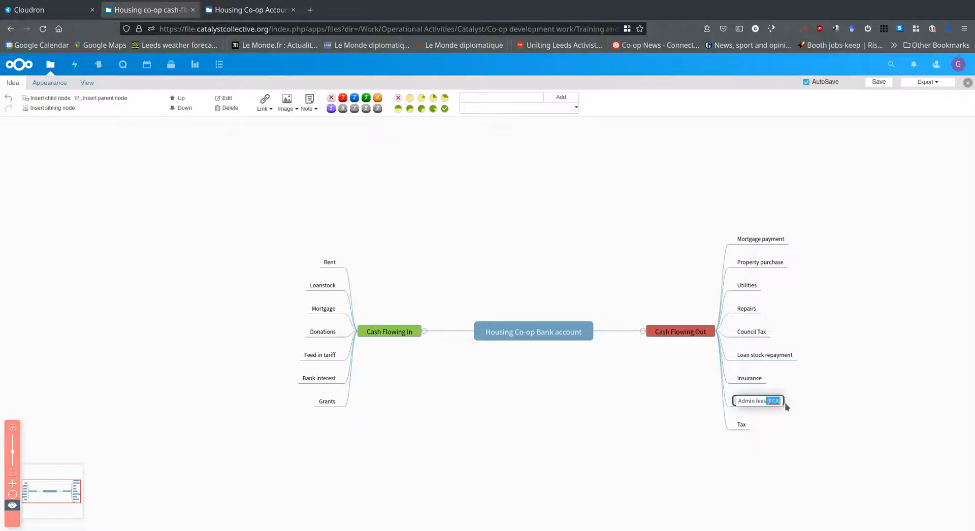
pyautogui.press('BackSpace')
pyautogui.click(814, 463)
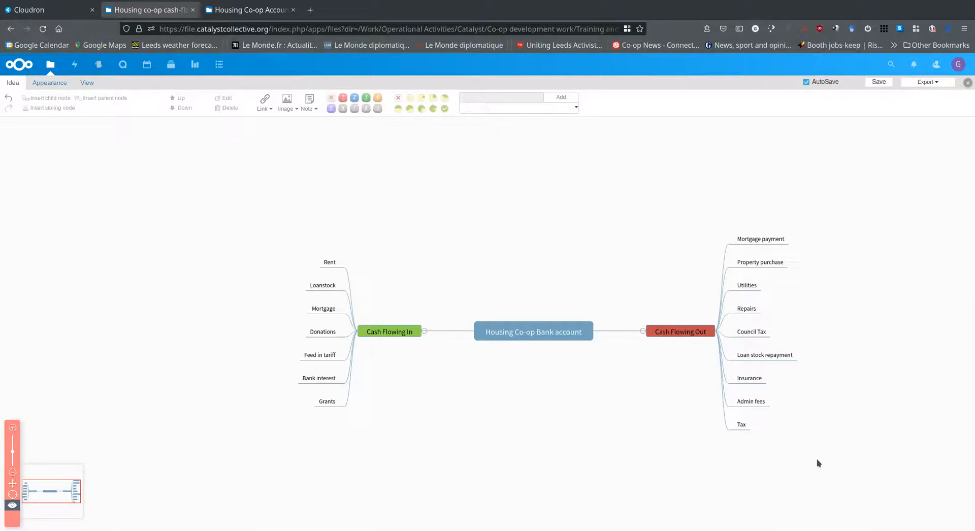
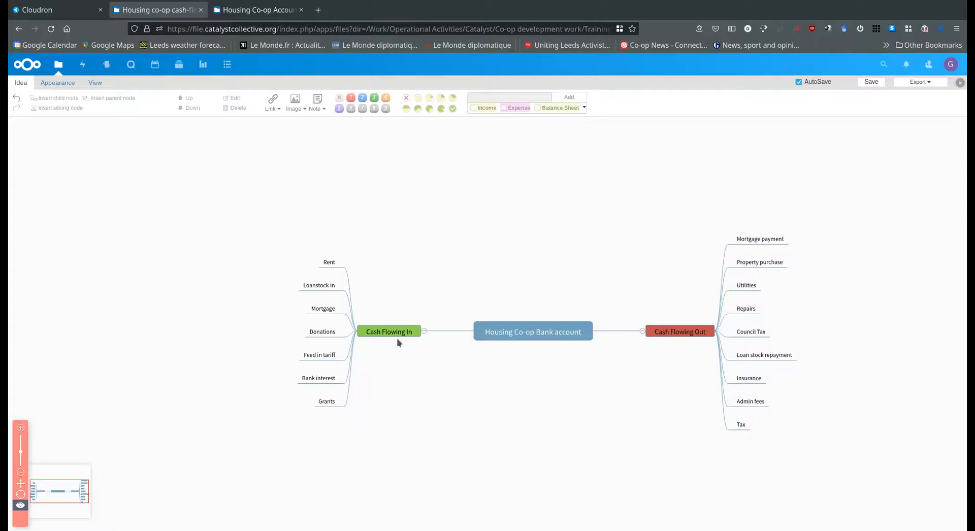
# In the Cash Flowing In branch, tag Rent as Income and both Loanstock in and Mortgage as Balance Sheet
pyautogui.click(331, 262)
pyautogui.click(473, 107)
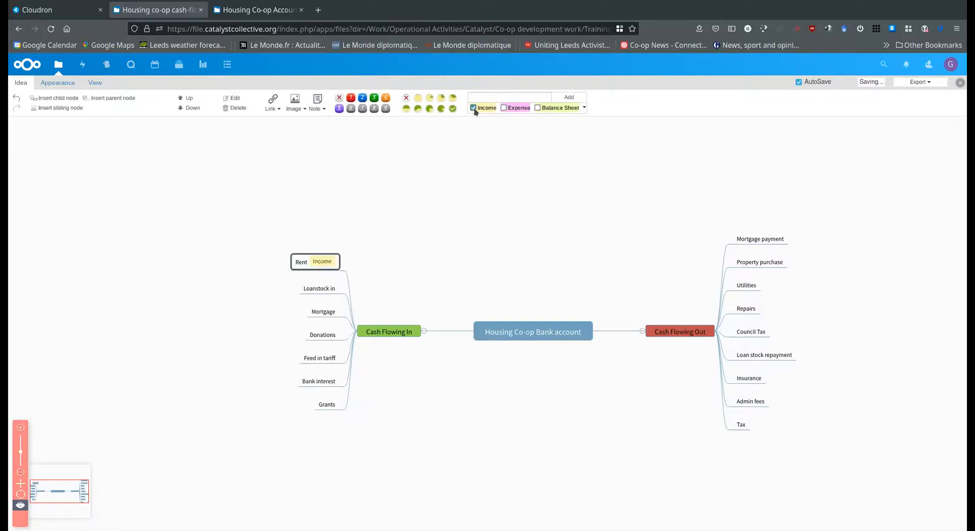
pyautogui.click(321, 289)
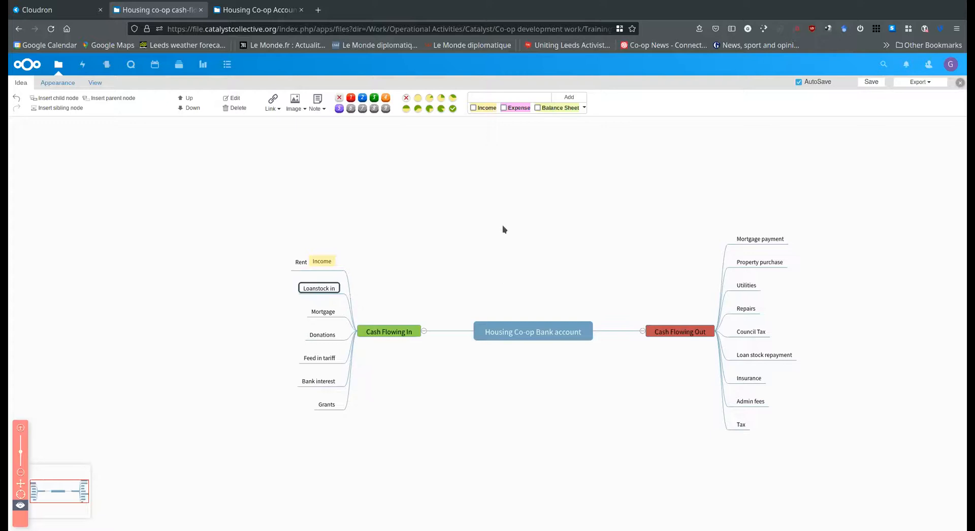
pyautogui.click(538, 108)
pyautogui.click(326, 316)
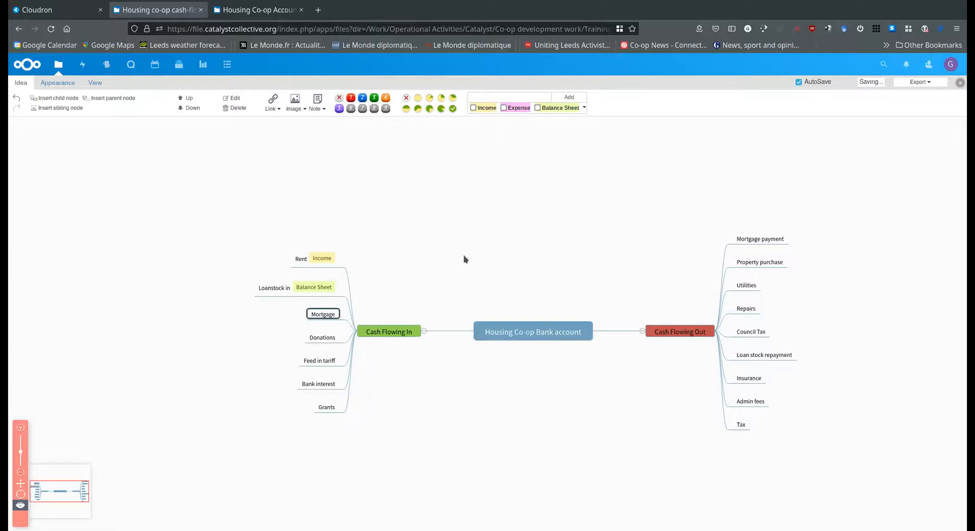
pyautogui.click(537, 108)
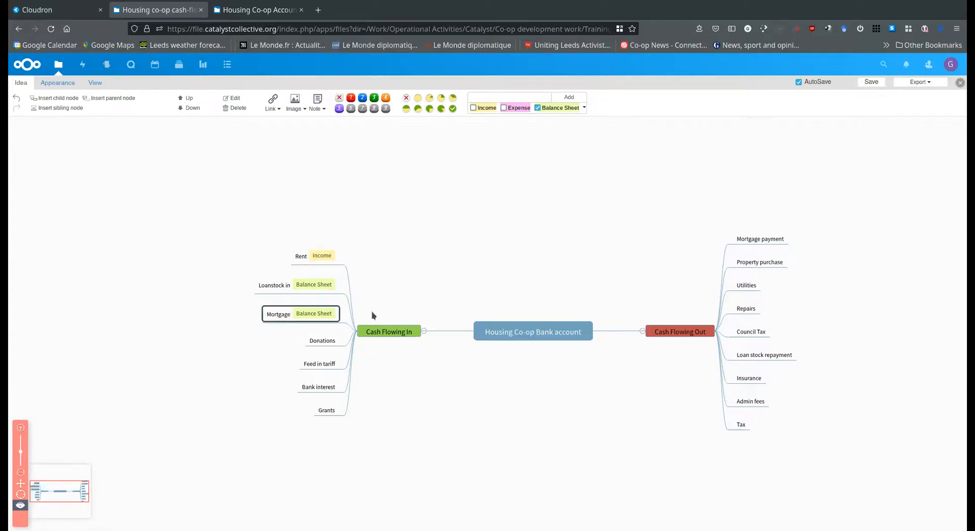
# Tag the Donations, Feed in tariff and Bank interest nodes in the Cash Flowing In branch as Income
pyautogui.click(324, 341)
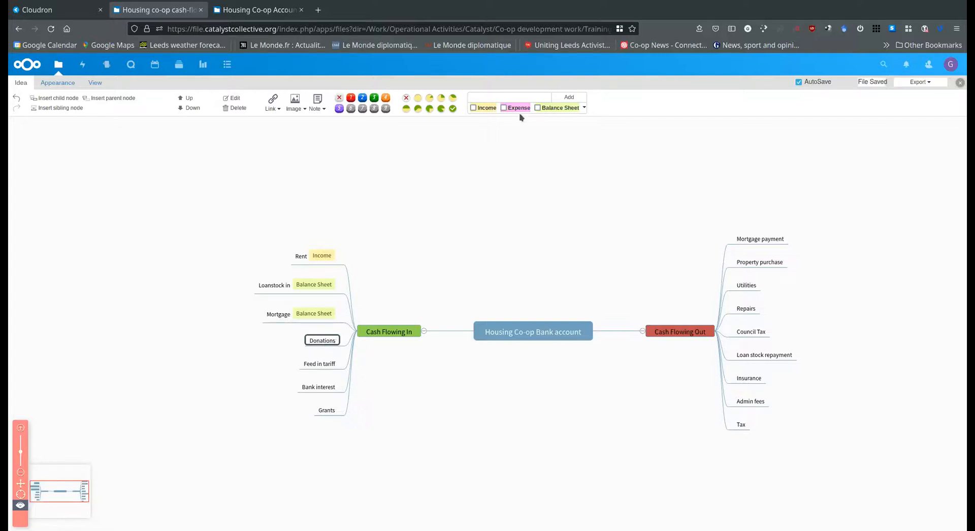
pyautogui.click(472, 108)
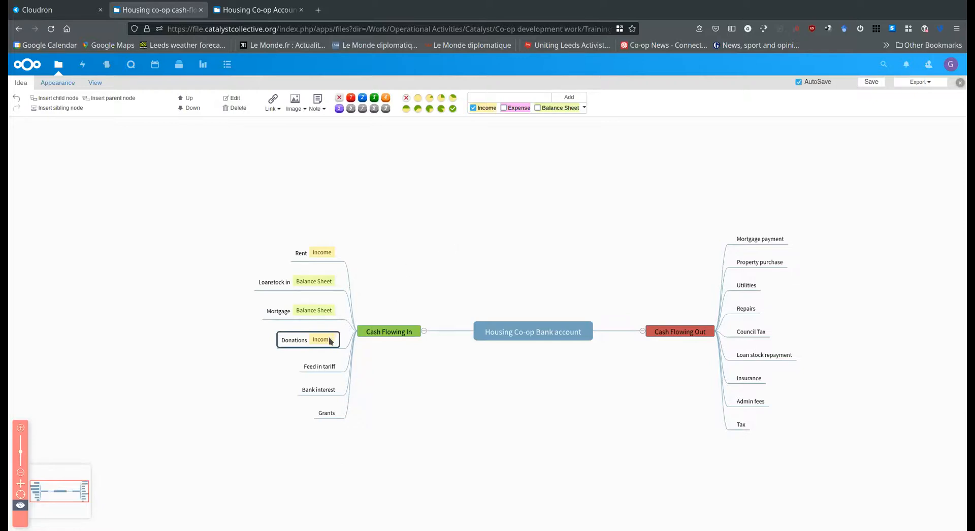
pyautogui.click(325, 370)
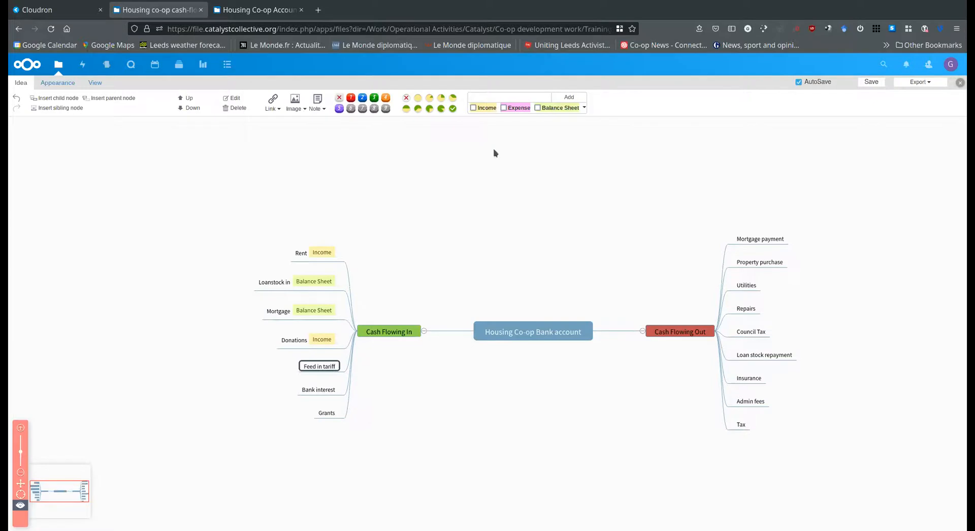
pyautogui.click(473, 108)
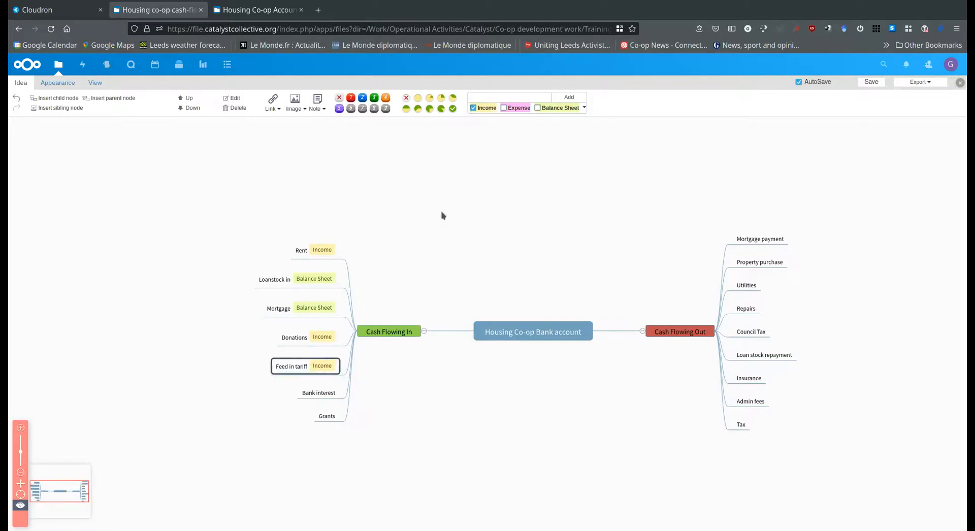
pyautogui.click(316, 394)
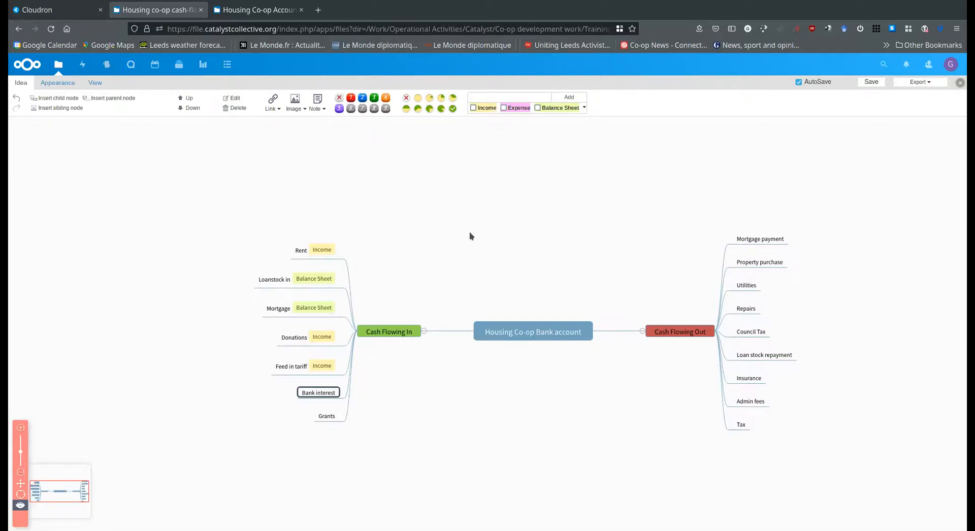
pyautogui.click(473, 107)
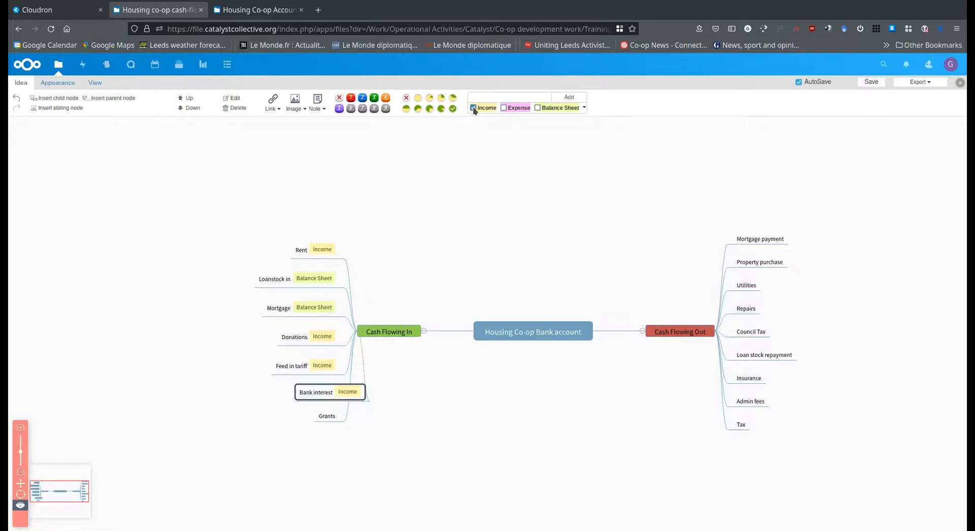
# Add a sibling node "Member shares" below Grants in the Cash Flowing In branch
pyautogui.click(325, 418)
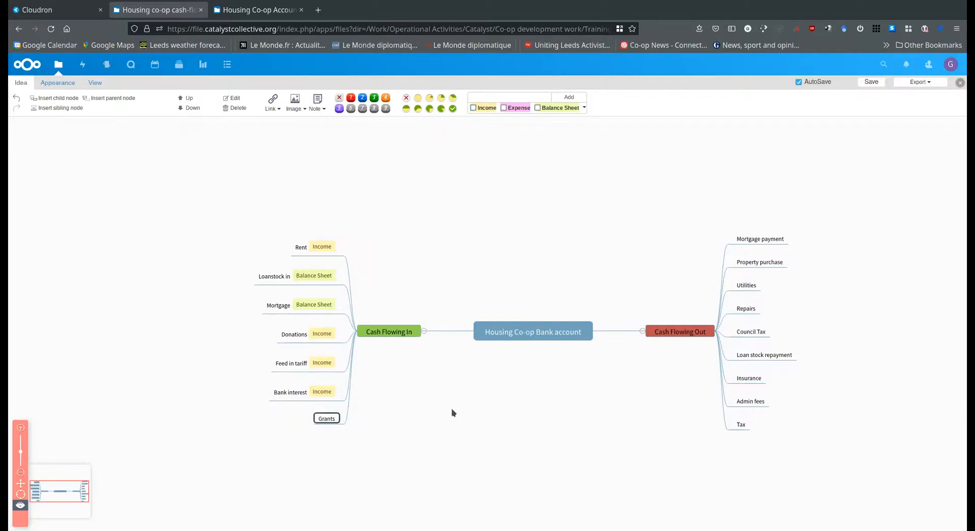
pyautogui.press('Return')
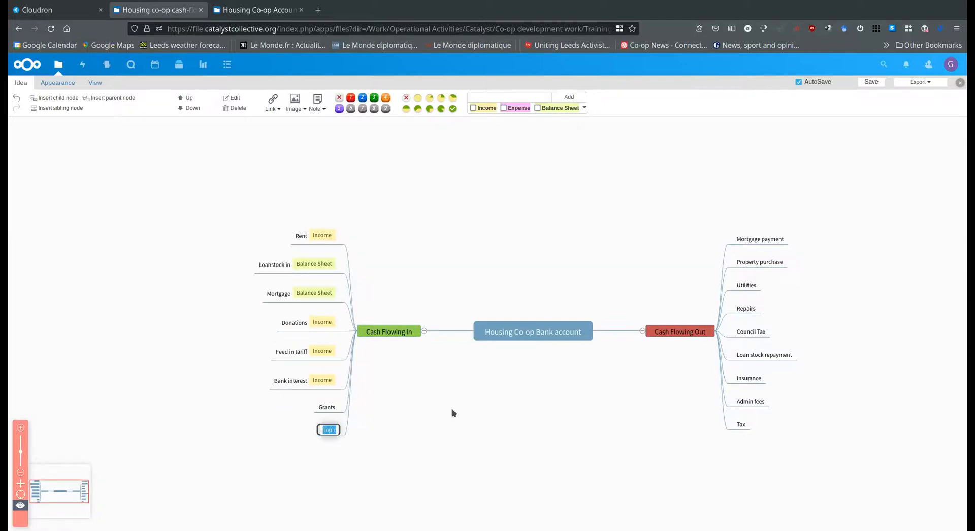
pyautogui.write('Member s')
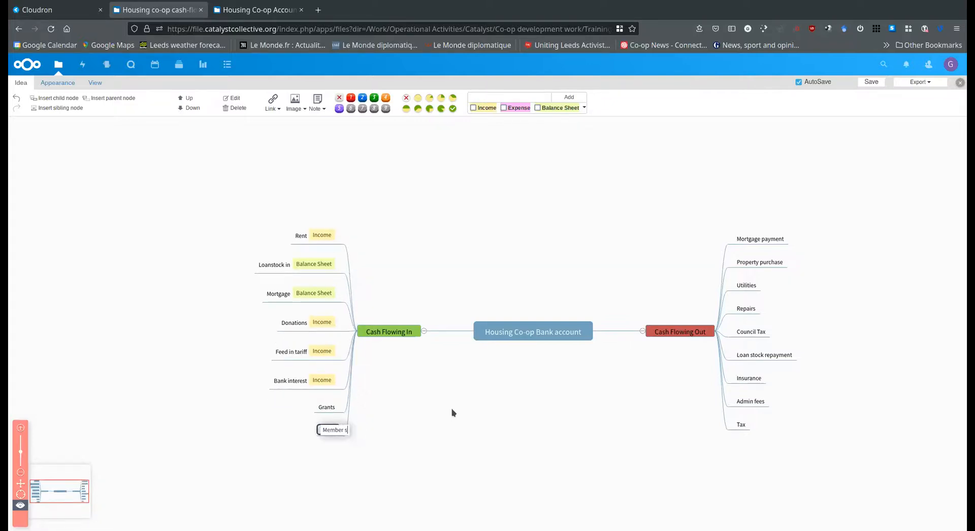
pyautogui.write('hares')
pyautogui.click(417, 404)
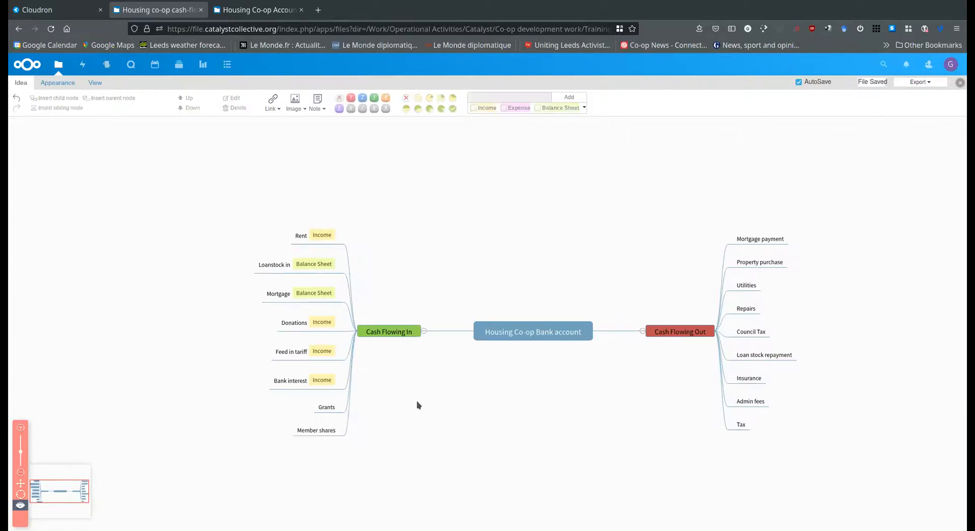
# Tag the Grants node with both Income and Balance Sheet
pyautogui.click(326, 408)
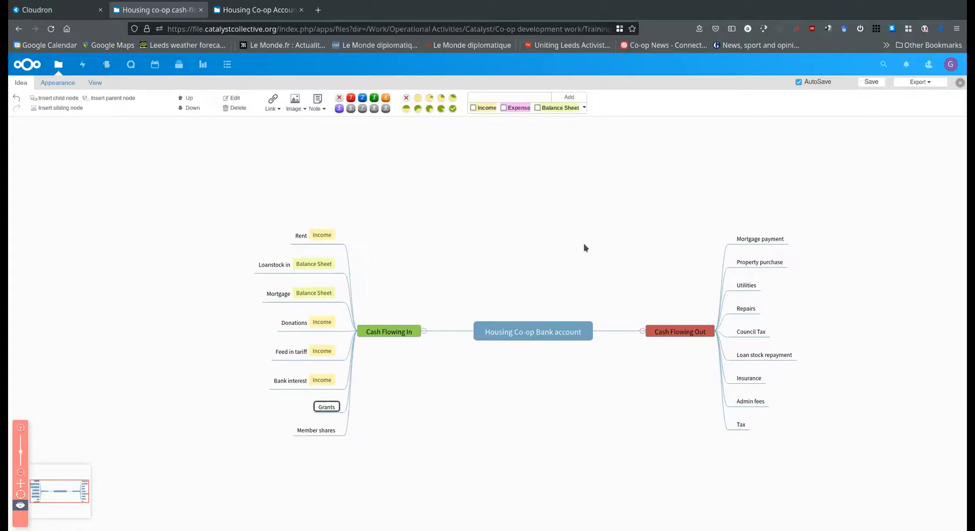
pyautogui.click(474, 108)
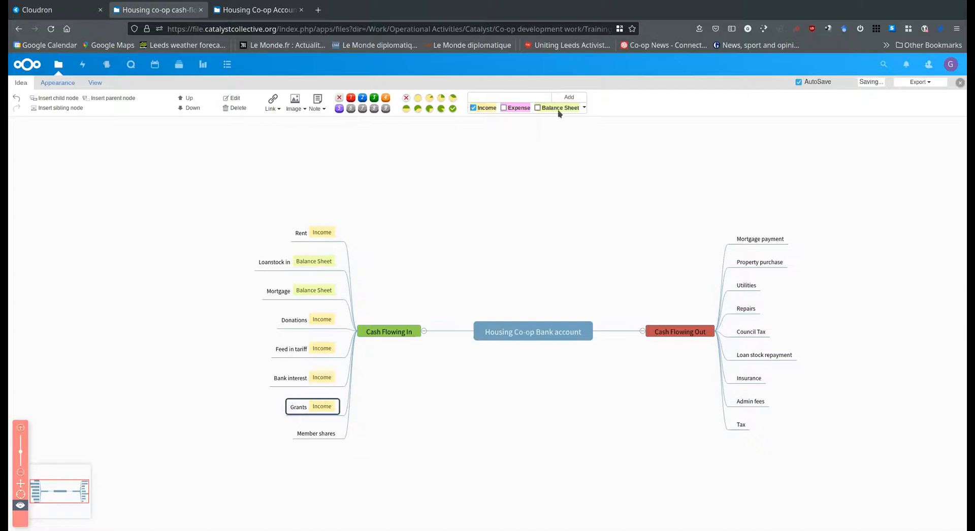
pyautogui.click(538, 107)
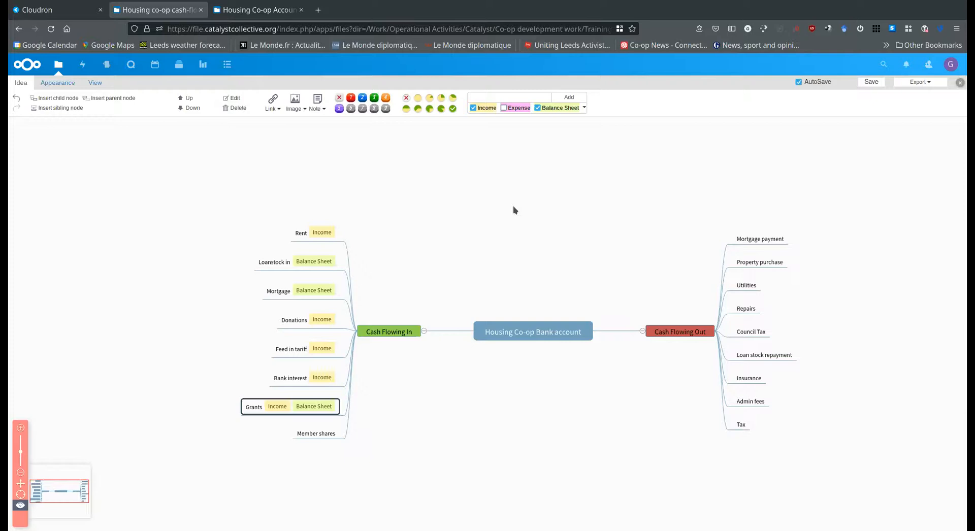
# Tag the Member shares node in the Cash Flowing In branch as Equity
pyautogui.click(325, 436)
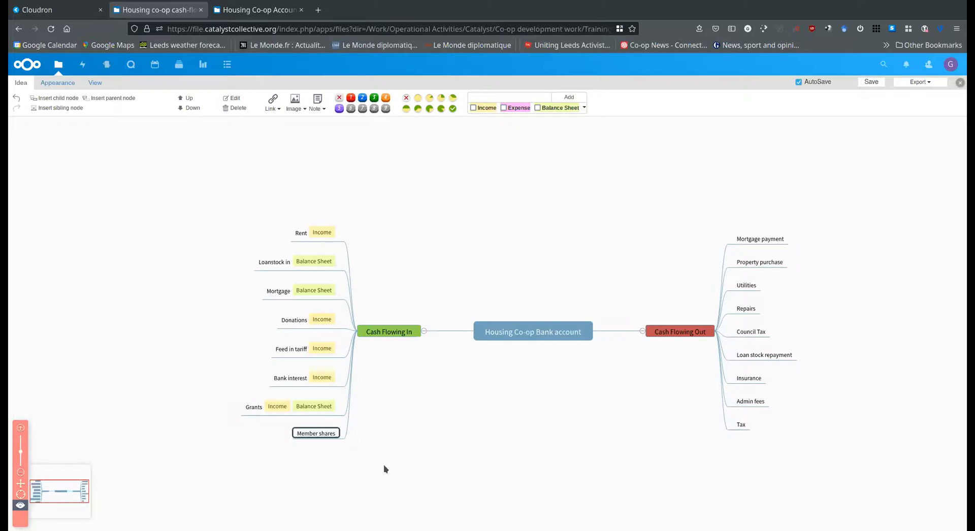
pyautogui.click(584, 107)
pyautogui.click(474, 122)
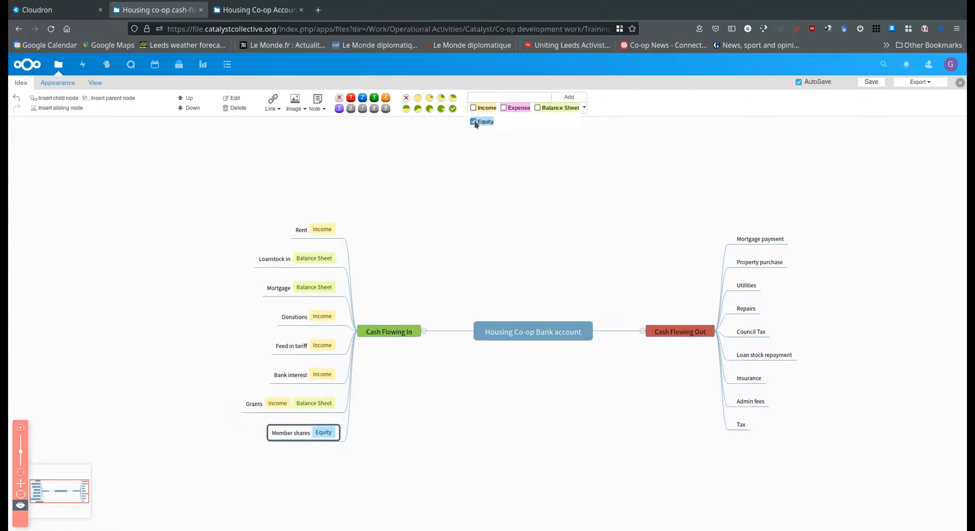
pyautogui.click(477, 501)
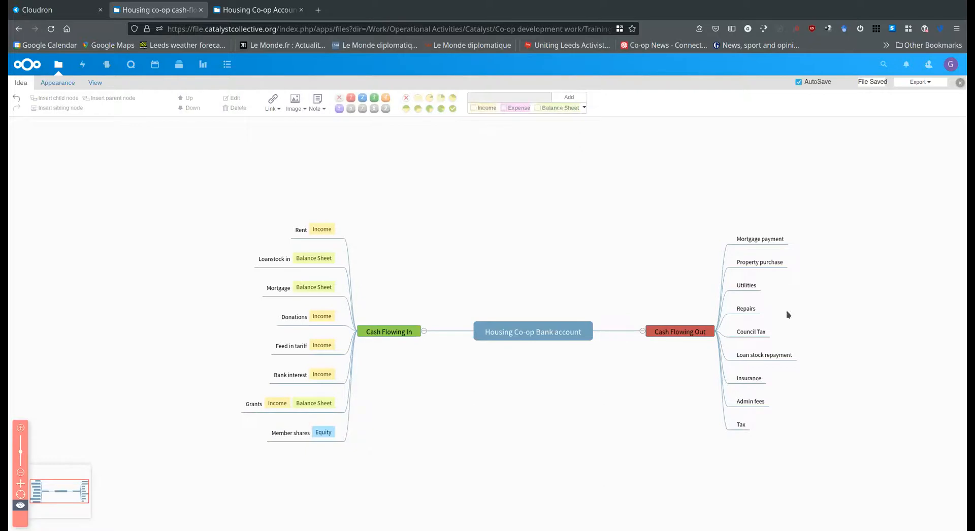
# Reword the Mortgage payment node in the Cash Flowing Out branch so that it reads "Mortgage repayment"
pyautogui.click(777, 245)
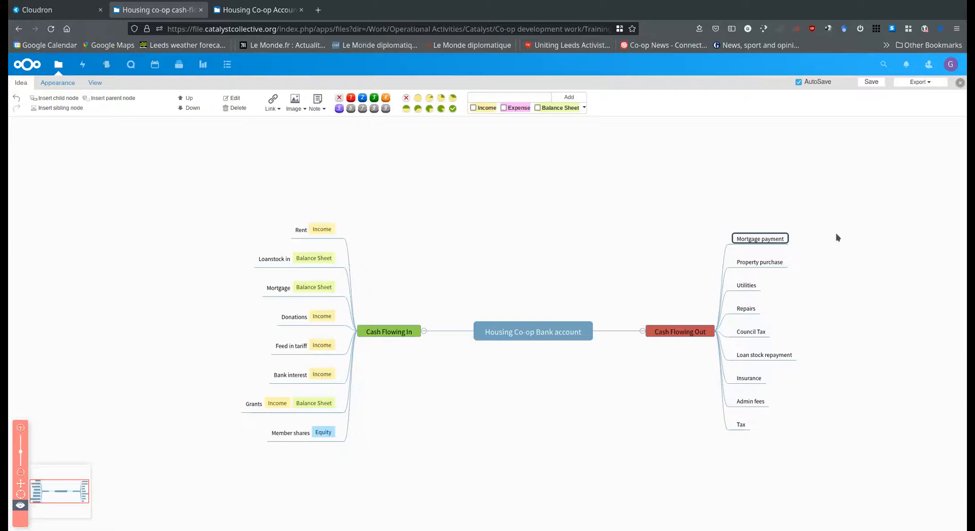
pyautogui.doubleClick(762, 239)
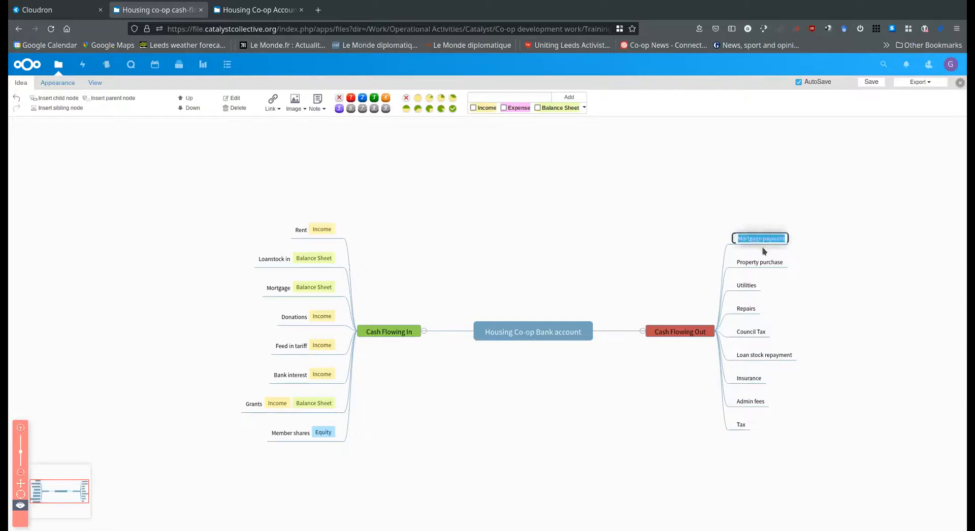
pyautogui.click(765, 240)
pyautogui.write('re')
pyautogui.click(816, 274)
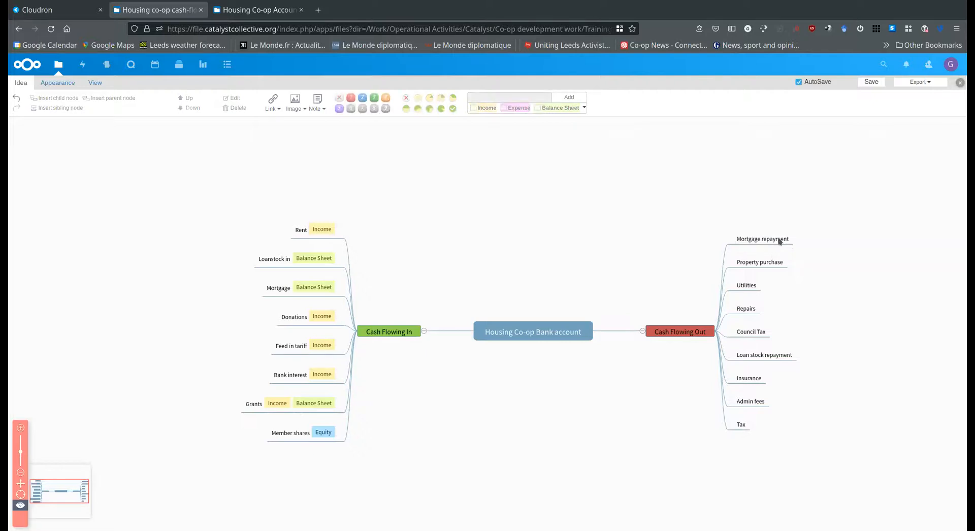
# Add two child nodes, "Capital payment" and "Interest", under the Mortgage repayment node
pyautogui.click(779, 242)
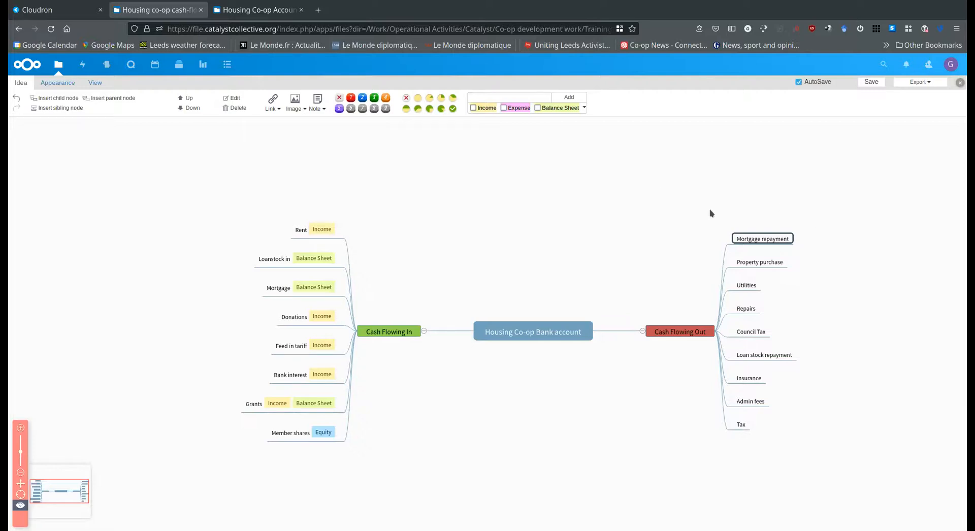
pyautogui.press('Tab')
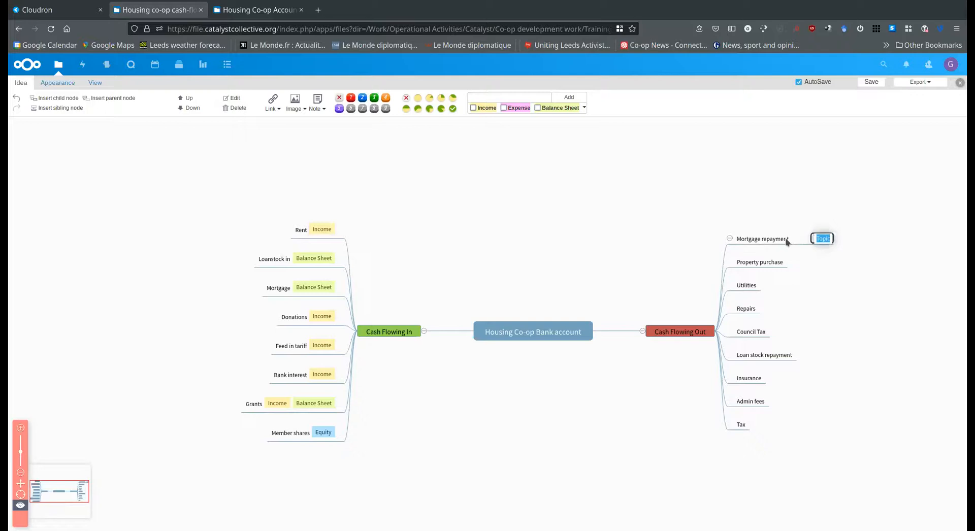
pyautogui.write('Capital payment')
pyautogui.press('Return')
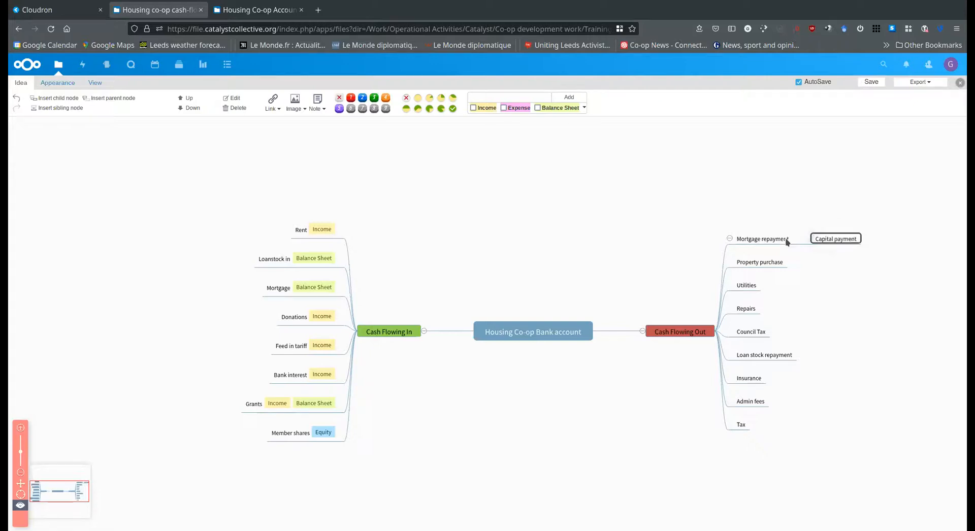
pyautogui.press('Return')
pyautogui.write('Interest')
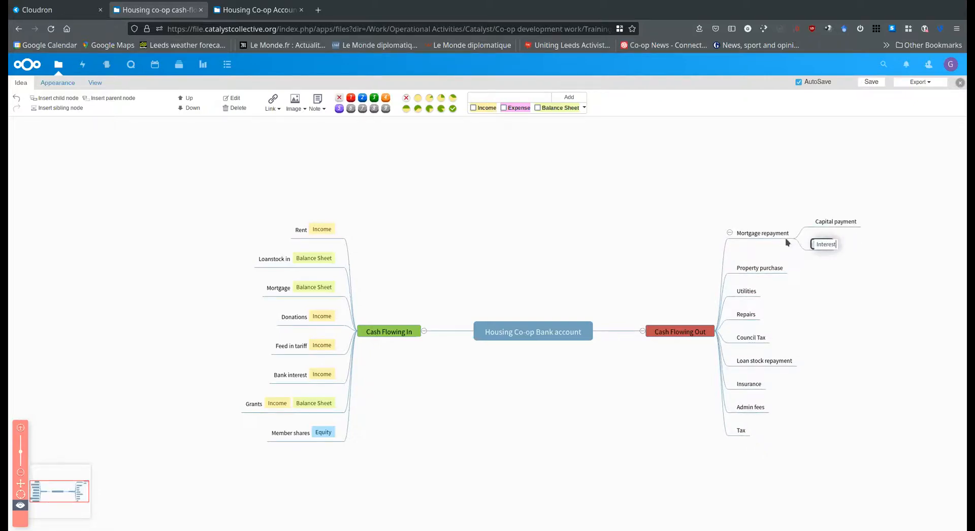
pyautogui.press('Return')
# Under Mortgage repayment, tag the Interest node as Expense and the Capital payment node as Balance Sheet
pyautogui.click(504, 108)
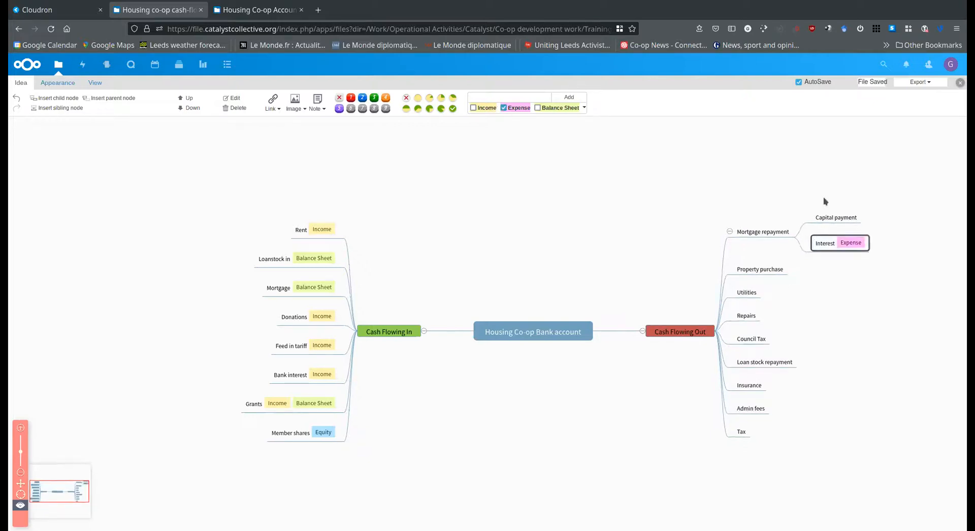
pyautogui.click(849, 219)
pyautogui.click(538, 107)
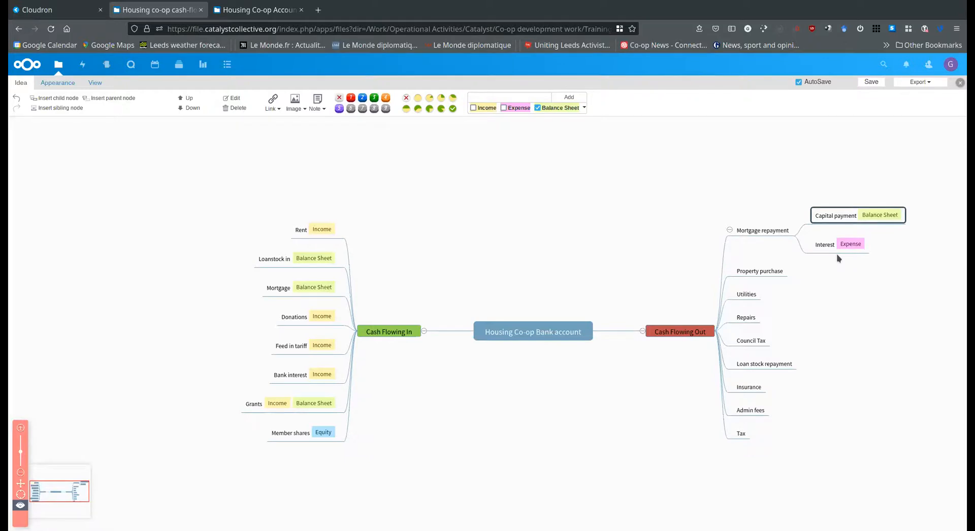
# In the Cash Flowing Out branch, tag Property purchase as Balance Sheet and Utilities as Expense
pyautogui.click(765, 273)
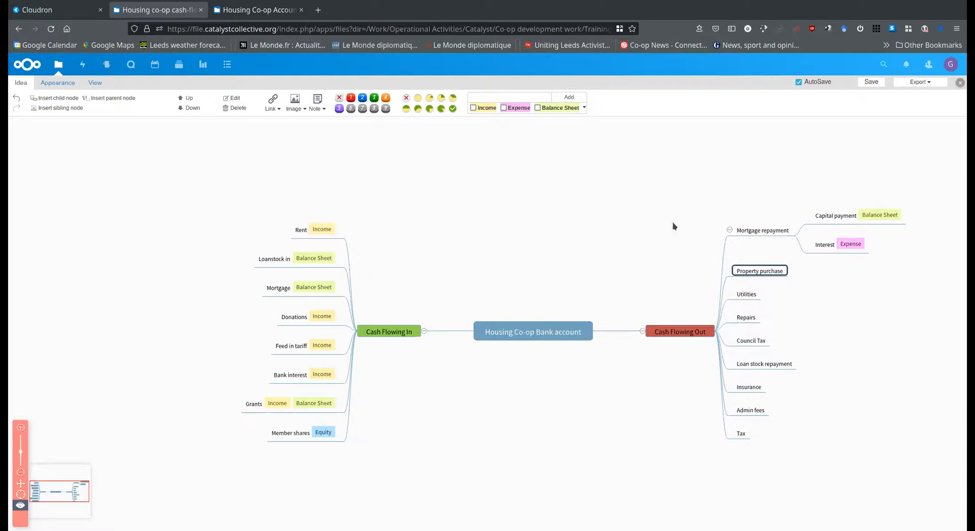
pyautogui.click(538, 107)
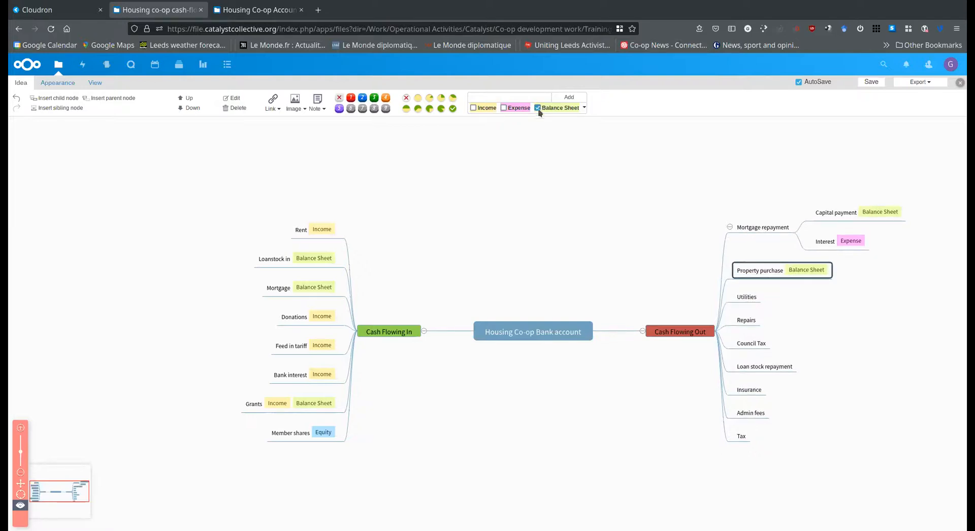
pyautogui.click(753, 300)
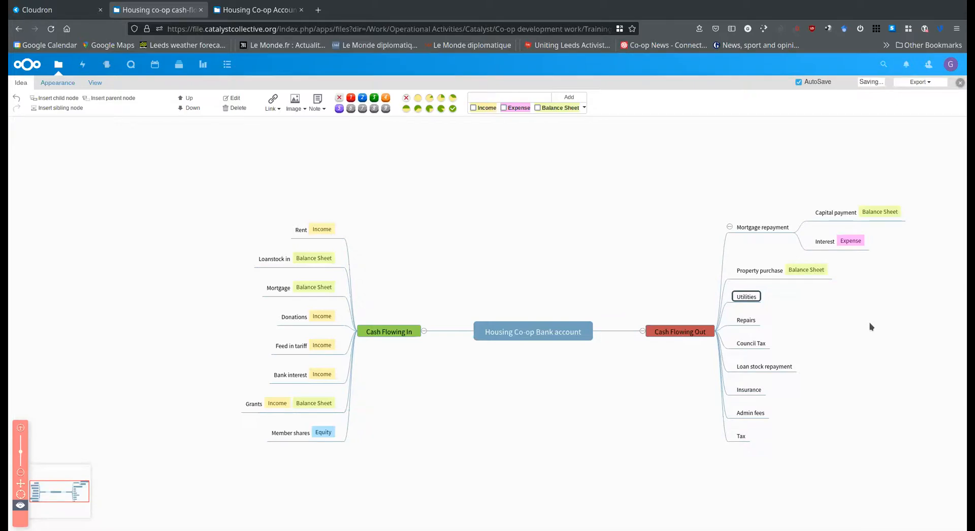
pyautogui.click(504, 109)
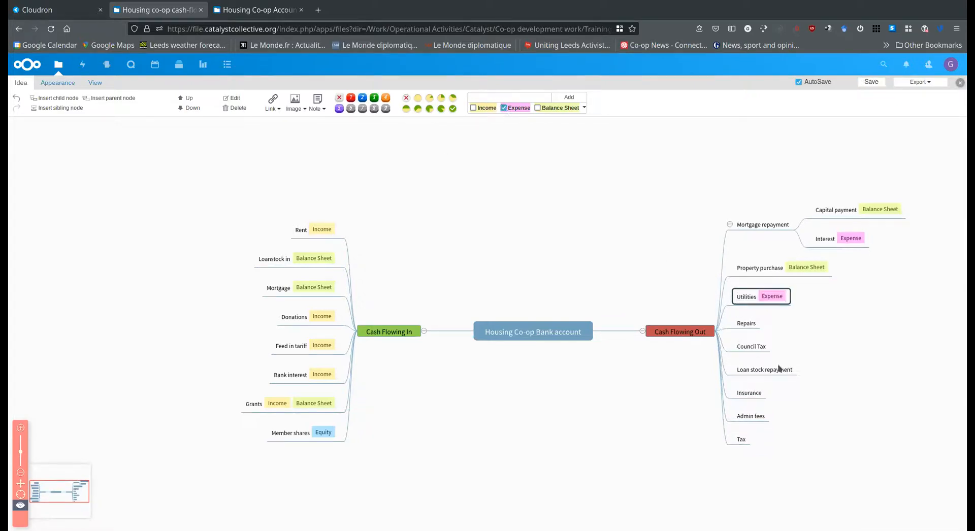
# Tag the Repairs node in the Cash Flowing Out branch as Expense
pyautogui.click(751, 326)
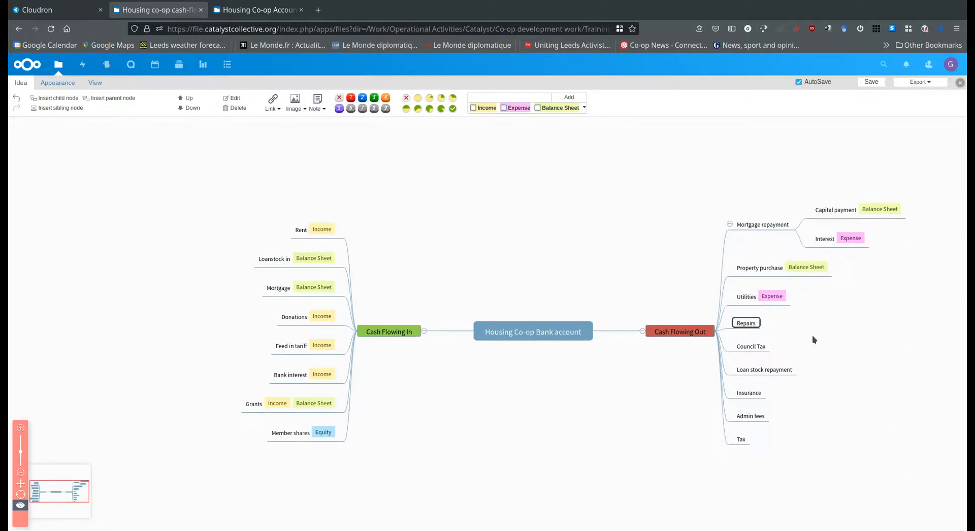
pyautogui.click(759, 299)
pyautogui.click(756, 325)
pyautogui.click(755, 348)
pyautogui.click(750, 326)
pyautogui.click(504, 108)
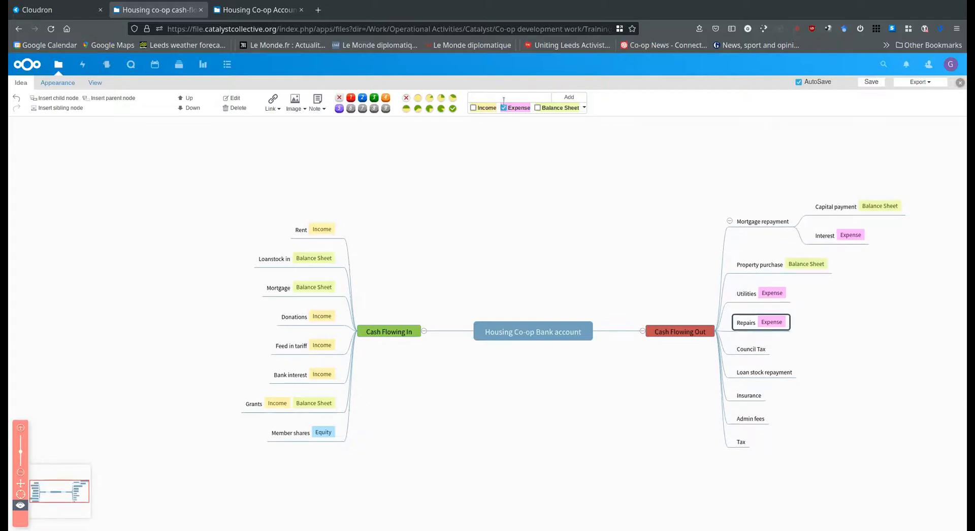
# In the Cash Flowing Out branch, add the Balance Sheet tag to Repairs and tag Council Tax as Expense
pyautogui.click(537, 108)
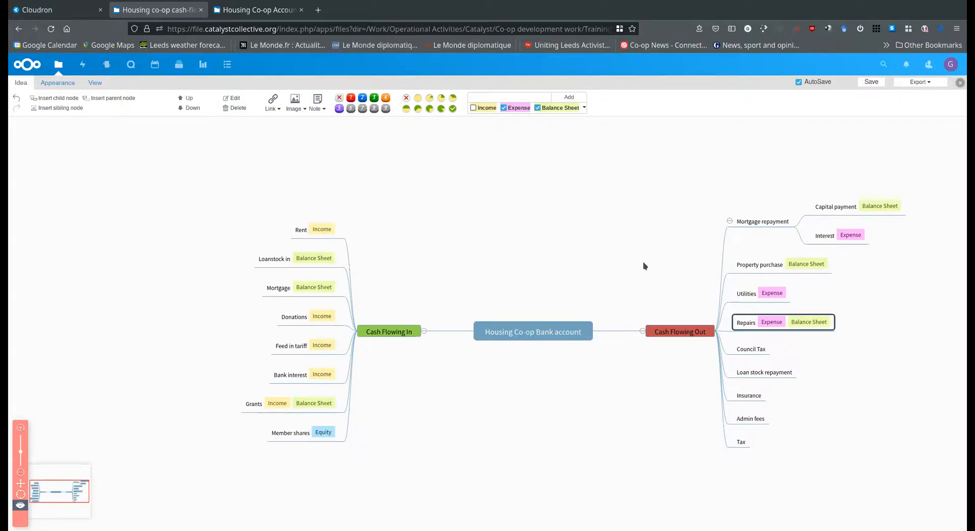
pyautogui.click(760, 350)
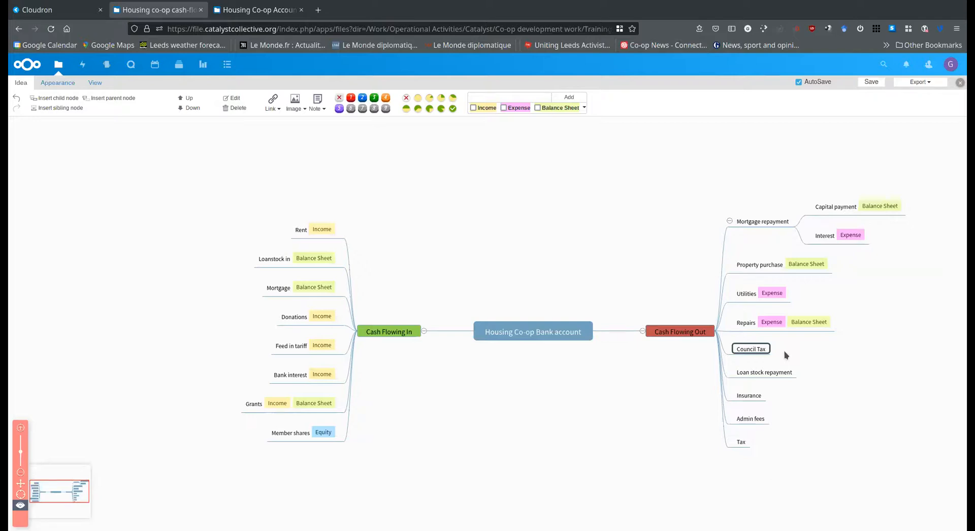
pyautogui.click(503, 108)
# Add two child nodes, "Capital" and "Interest", under the Loan stock repayment node
pyautogui.click(786, 378)
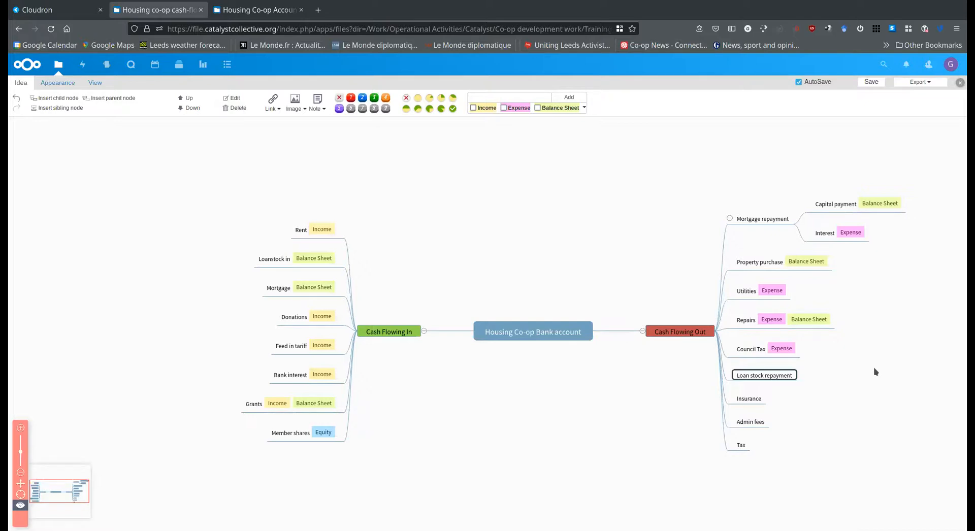
pyautogui.press('Tab')
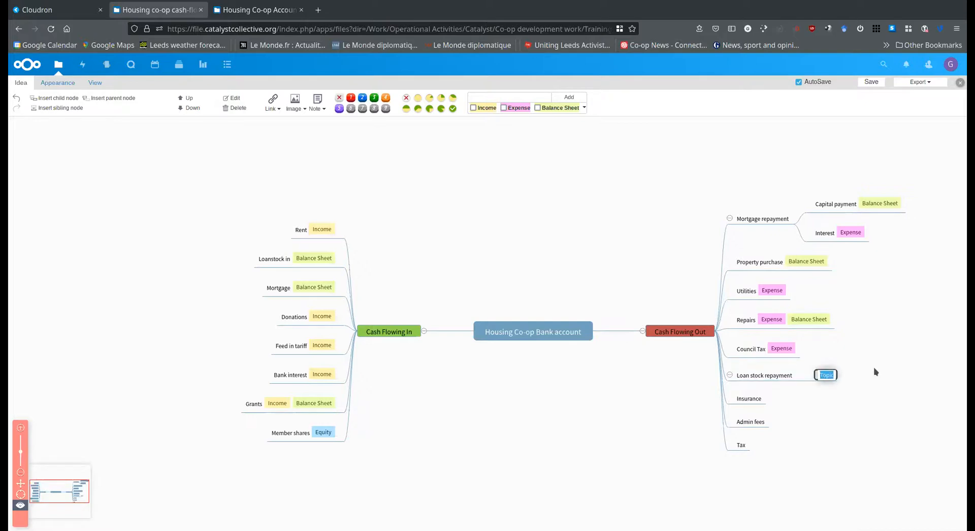
pyautogui.click(829, 376)
pyautogui.write('Capital')
pyautogui.press('Return')
pyautogui.press('Return')
pyautogui.write('Interest')
pyautogui.press('Return')
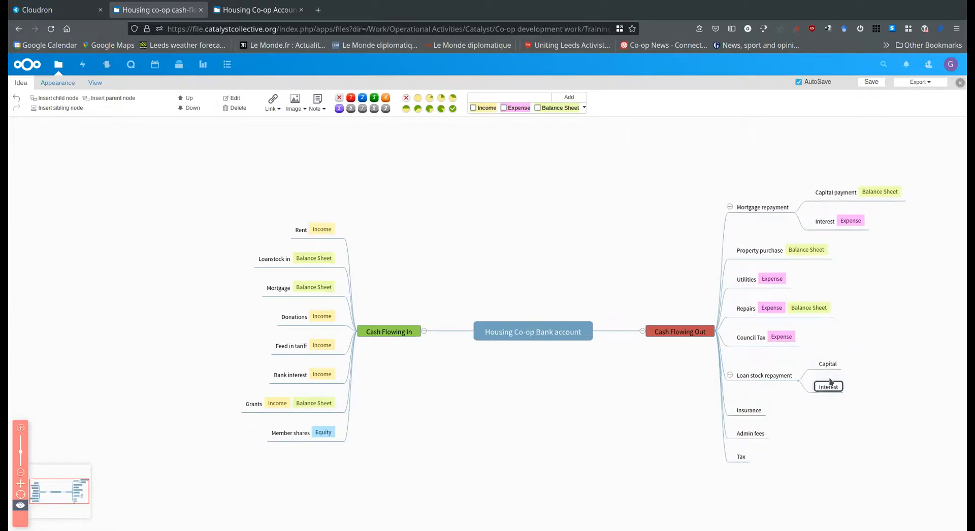
# Under Loan stock repayment, tag the Capital node as Balance Sheet and the Interest node as Expense
pyautogui.click(829, 365)
pyautogui.click(537, 108)
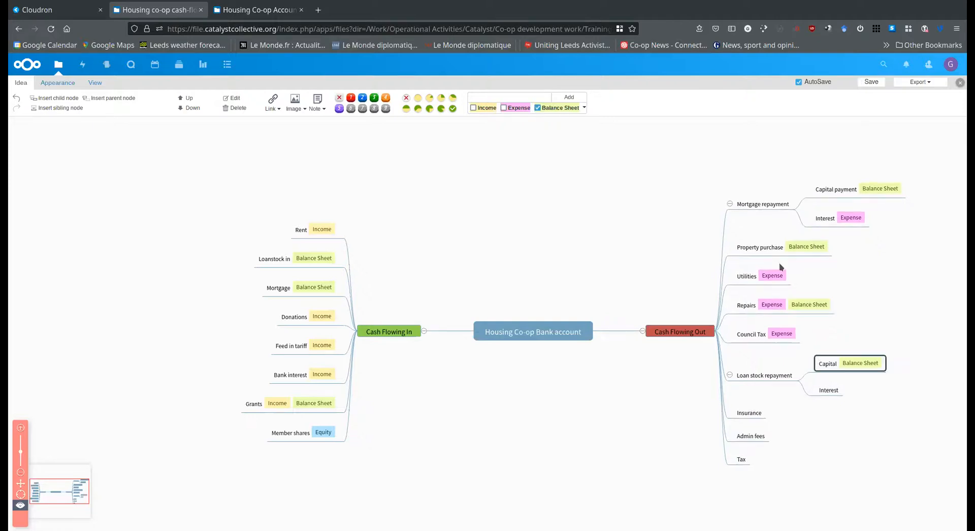
pyautogui.click(828, 391)
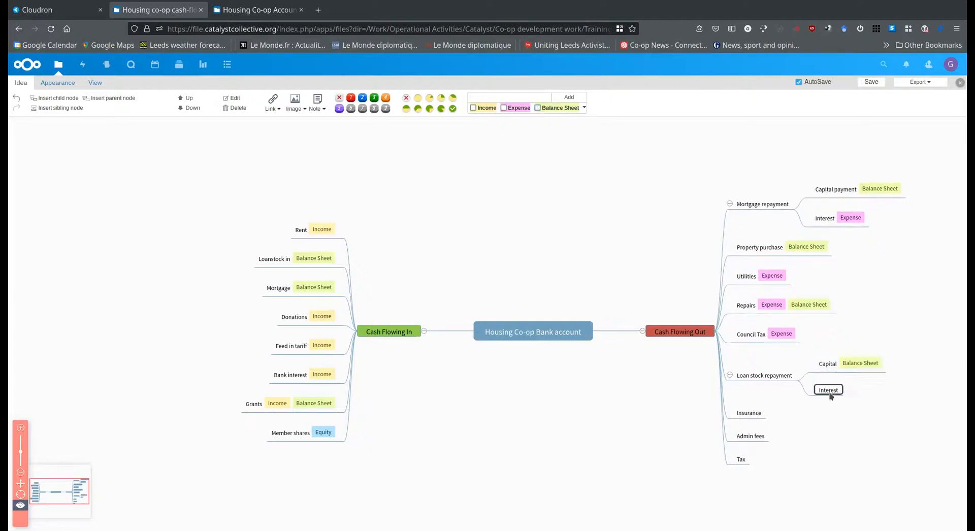
pyautogui.click(505, 108)
# Tag the Insurance, Admin fees and Tax nodes in the Cash Flowing Out branch as Expense
pyautogui.click(757, 417)
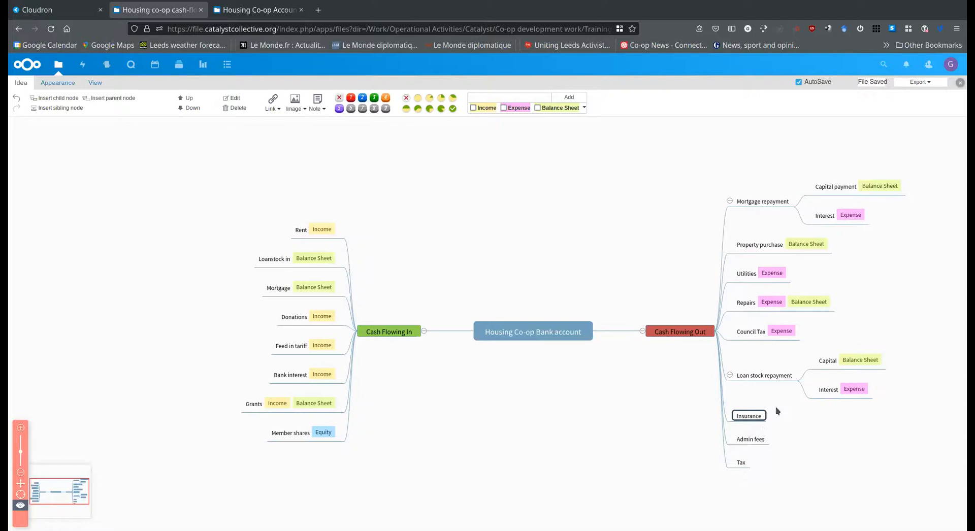
pyautogui.click(503, 108)
pyautogui.press('Down')
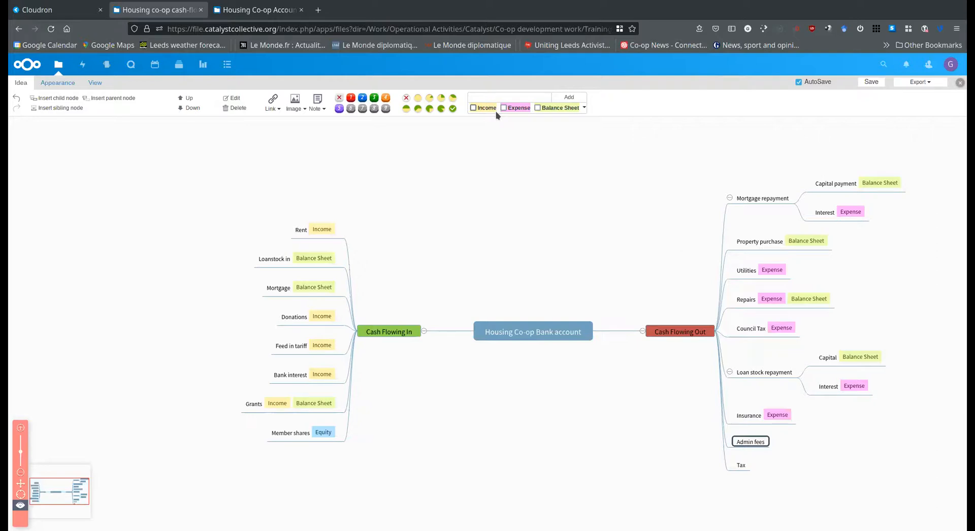
pyautogui.click(510, 108)
pyautogui.click(737, 470)
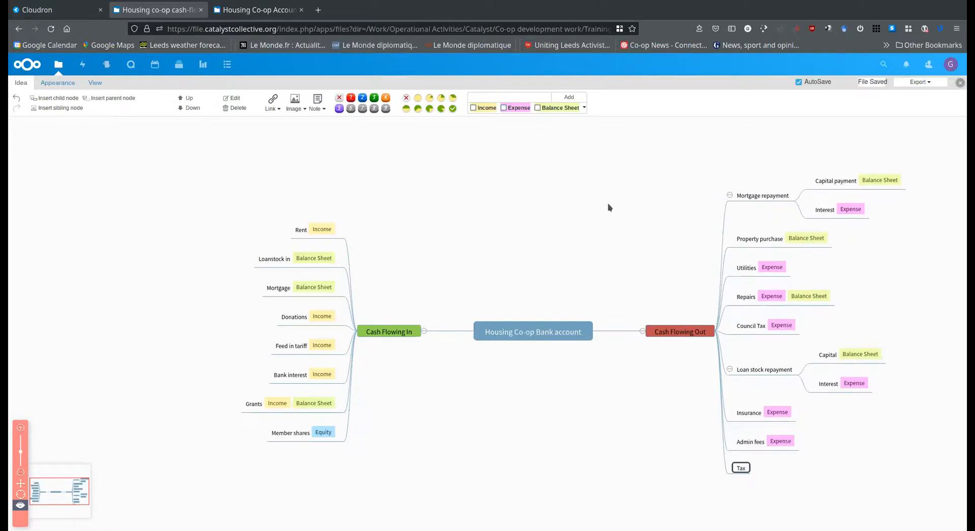
pyautogui.click(504, 107)
pyautogui.click(863, 502)
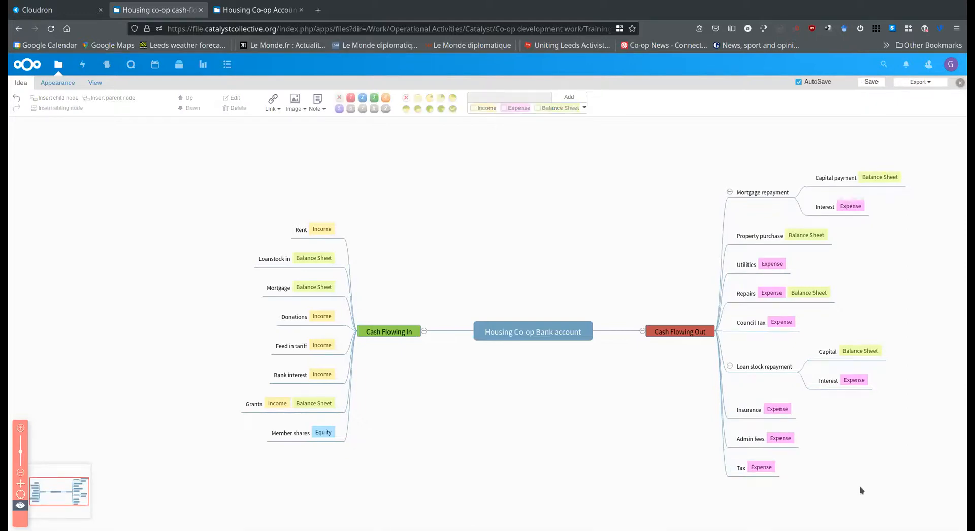
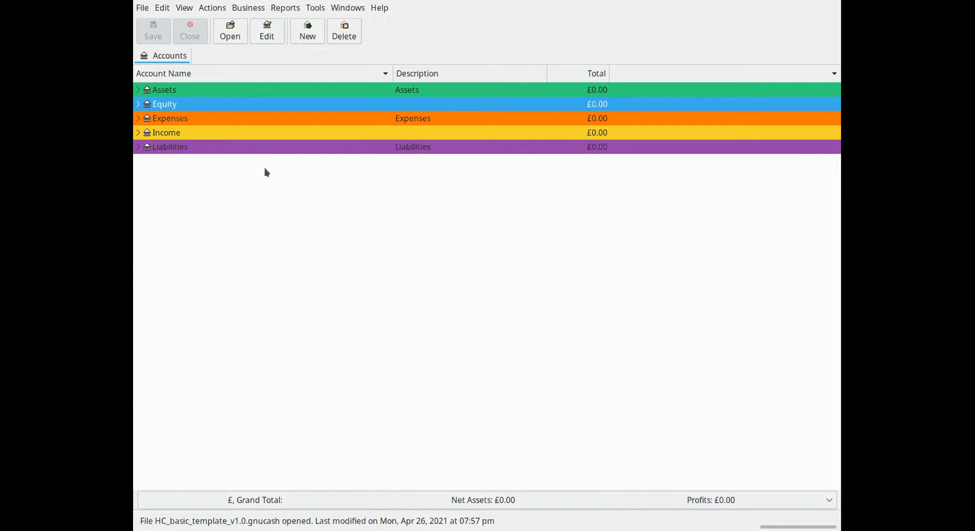
# Expand Assets and its Current Assets group, and examine the Current account, outstanding rent and Petty Cash accounts
pyautogui.click(139, 91)
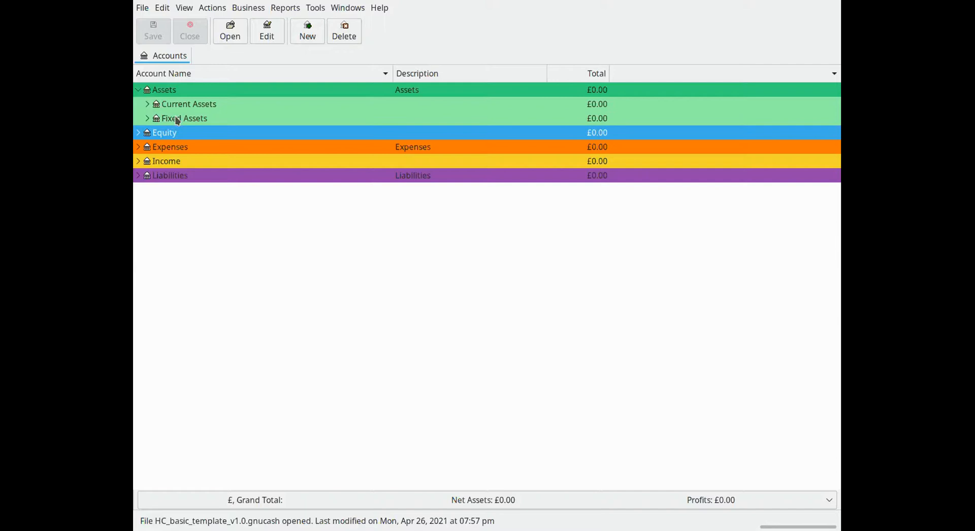
pyautogui.click(152, 105)
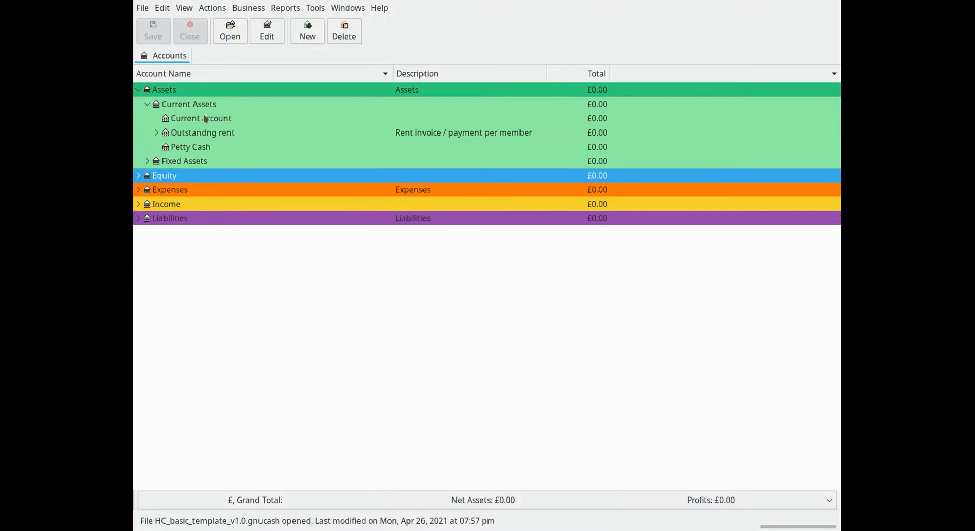
pyautogui.click(188, 122)
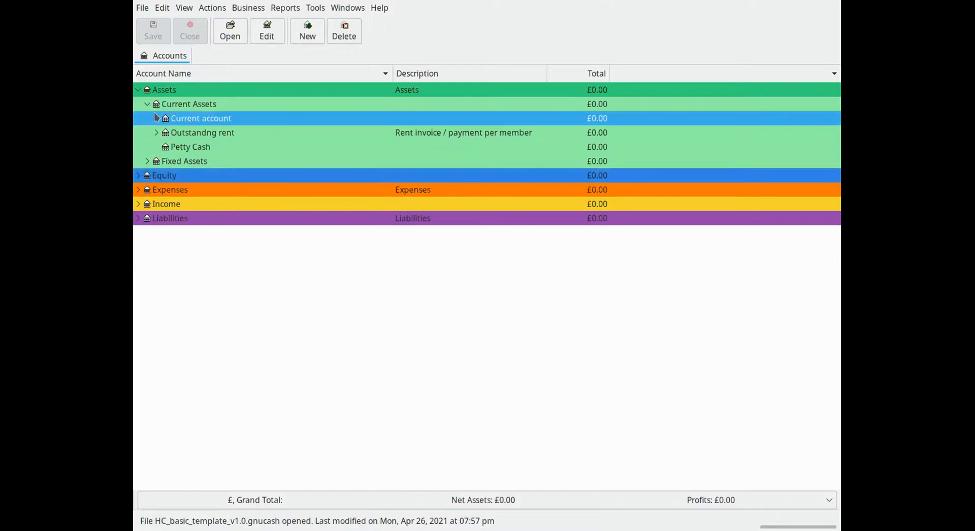
pyautogui.click(178, 149)
pyautogui.click(212, 121)
pyautogui.click(197, 133)
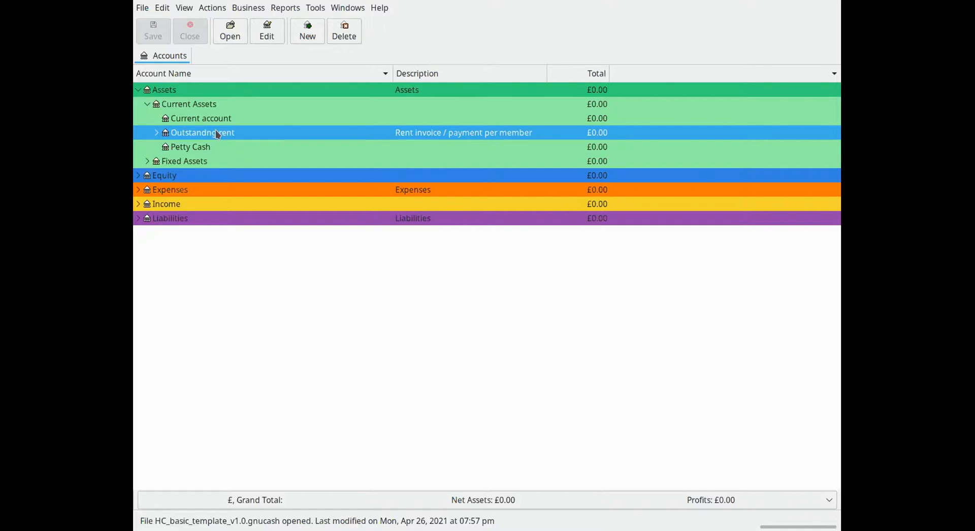
# Expand Fixed Assets and examine the House account alongside the accounts under Current Assets
pyautogui.click(148, 161)
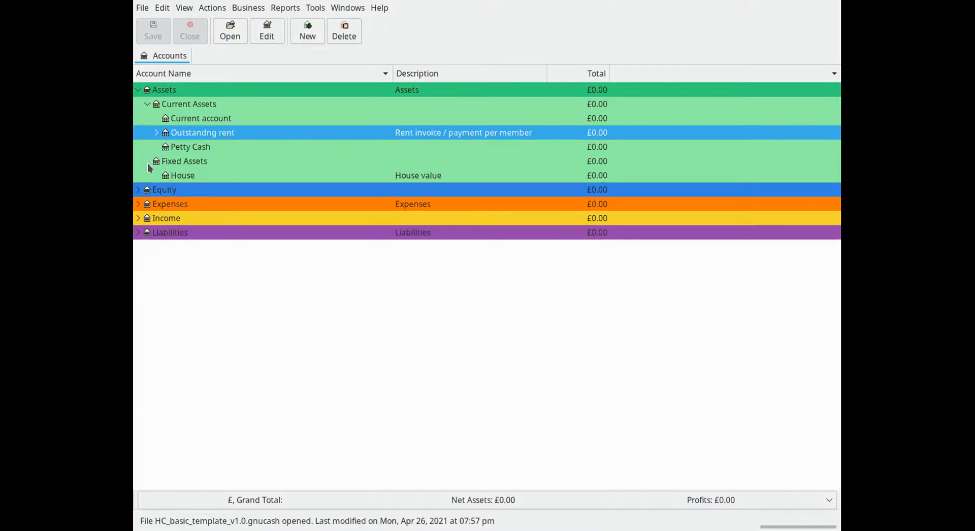
pyautogui.click(182, 161)
pyautogui.click(183, 177)
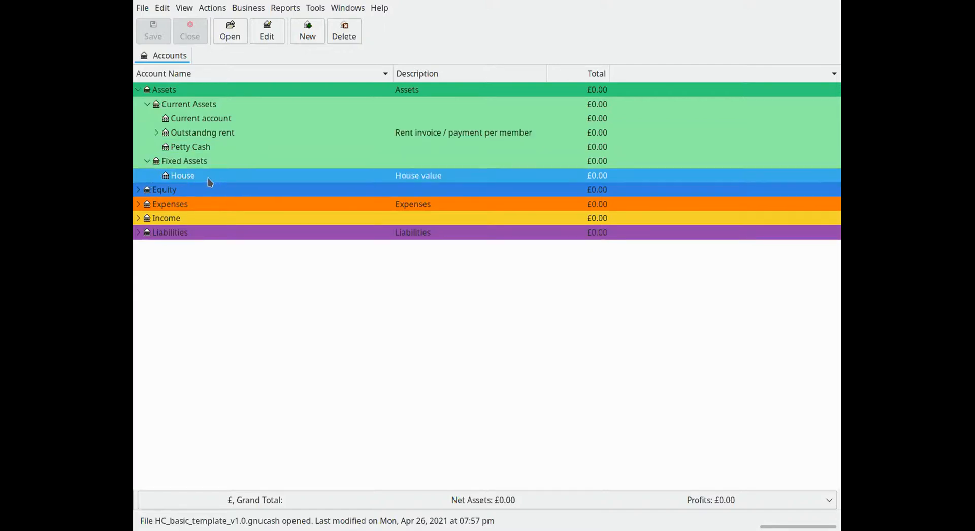
pyautogui.click(222, 161)
pyautogui.click(199, 147)
pyautogui.click(198, 132)
pyautogui.click(197, 122)
pyautogui.click(199, 137)
pyautogui.click(197, 152)
pyautogui.click(194, 180)
pyautogui.click(197, 150)
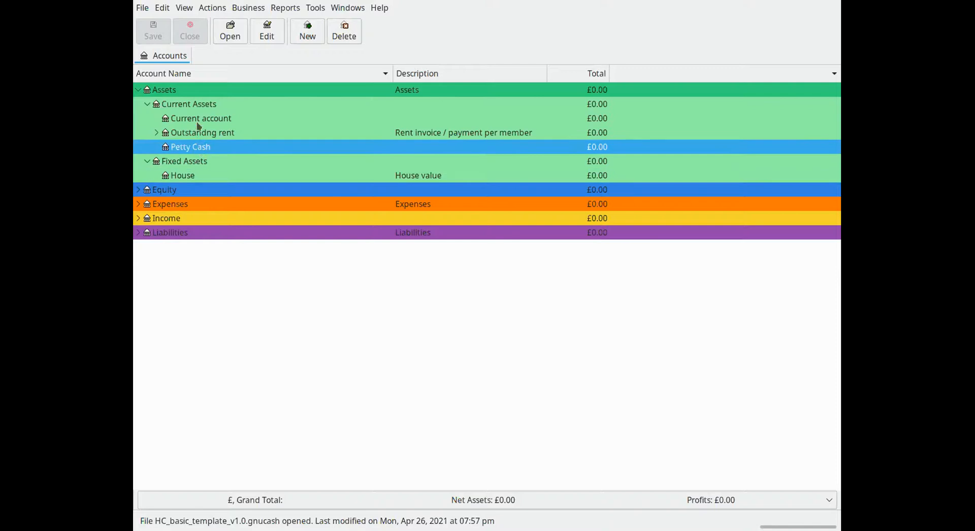
# Open the Current account register and describe the new transaction as "Rent payment" followed by the member's name in brackets
pyautogui.click(199, 122)
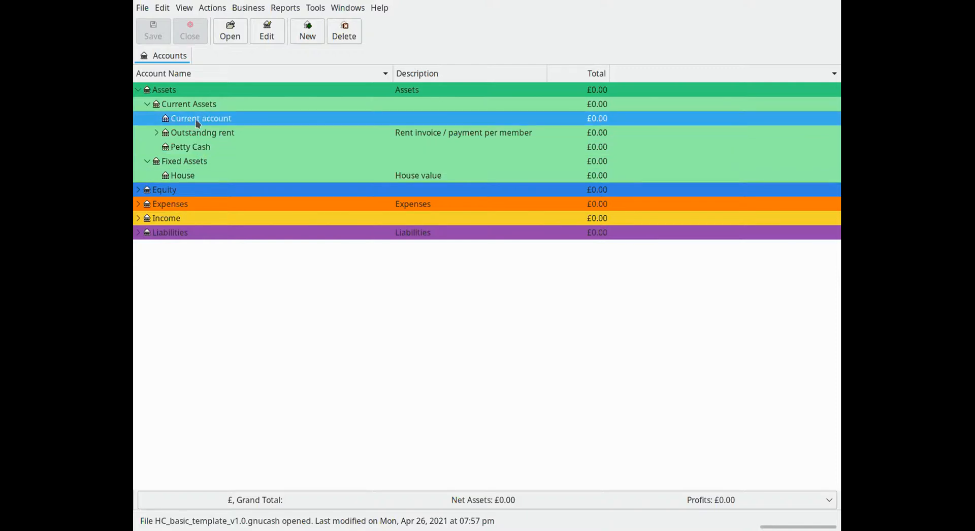
pyautogui.doubleClick(197, 122)
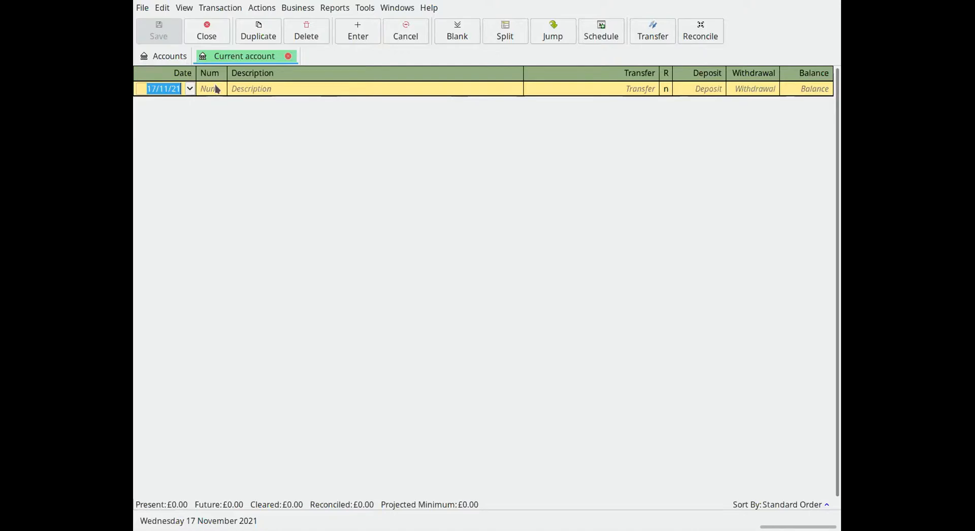
pyautogui.click(256, 89)
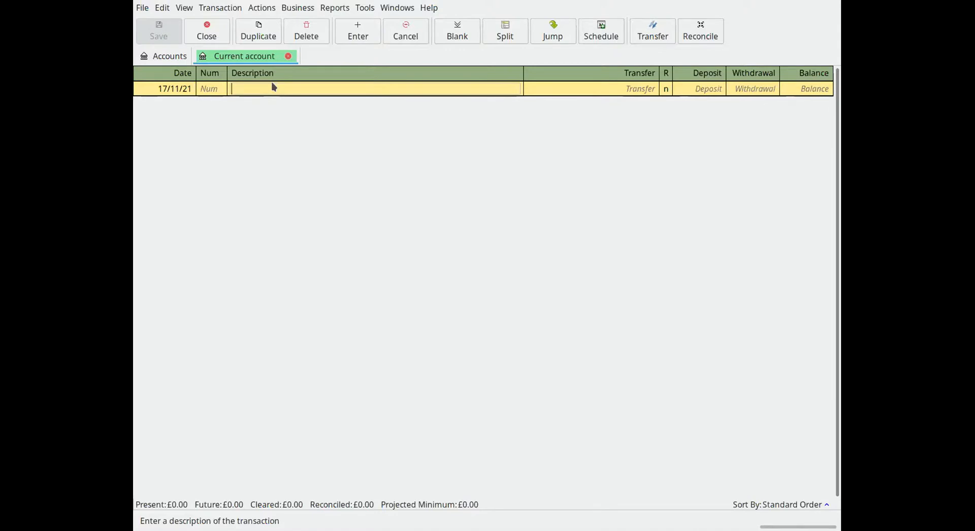
pyautogui.write('Re')
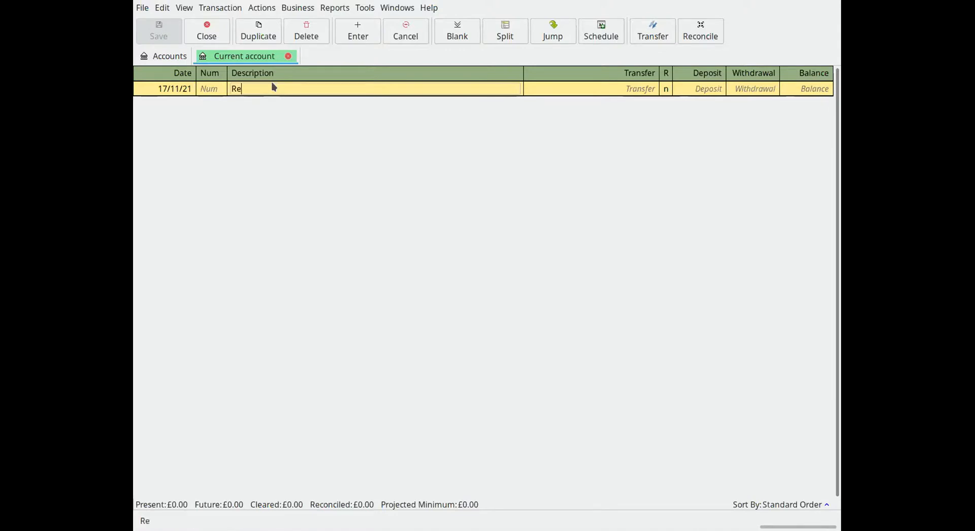
pyautogui.write('nt coming in')
pyautogui.press('BackSpace')
pyautogui.press('BackSpace')
pyautogui.press('BackSpace')
pyautogui.press('BackSpace')
pyautogui.press('BackSpace')
pyautogui.press('BackSpace')
pyautogui.press('BackSpace')
pyautogui.press('BackSpace')
pyautogui.press('BackSpace')
pyautogui.press('BackSpace')
pyautogui.write('payment (Jane)')
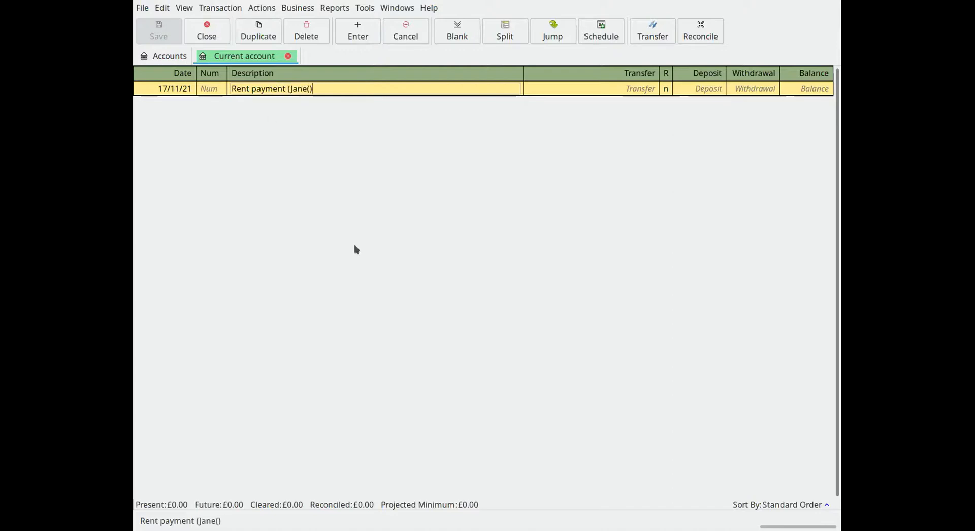
pyautogui.press('BackSpace')
pyautogui.write(')')
# Enter a deposit of 350.00 for the rent payment and record the transaction without a transfer account
pyautogui.click(713, 91)
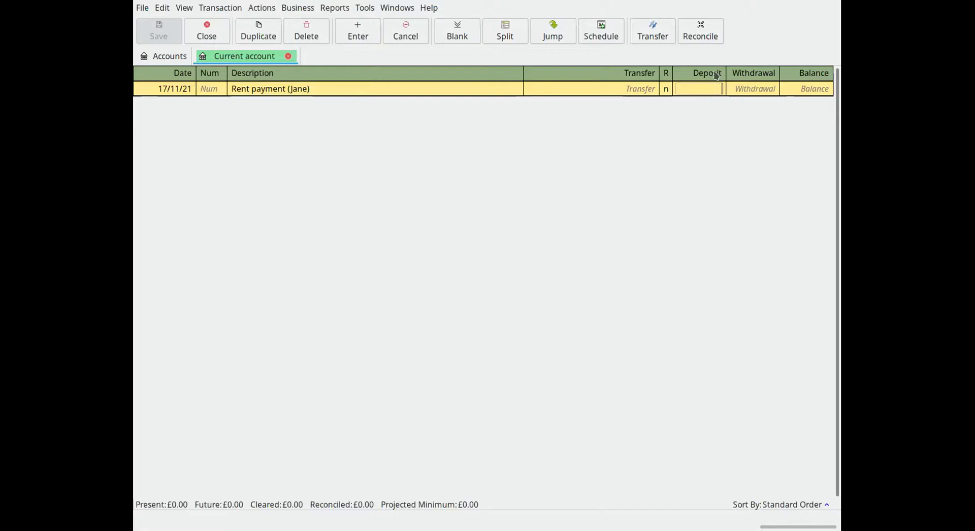
pyautogui.write('350')
pyautogui.write('.00')
pyautogui.press('Return')
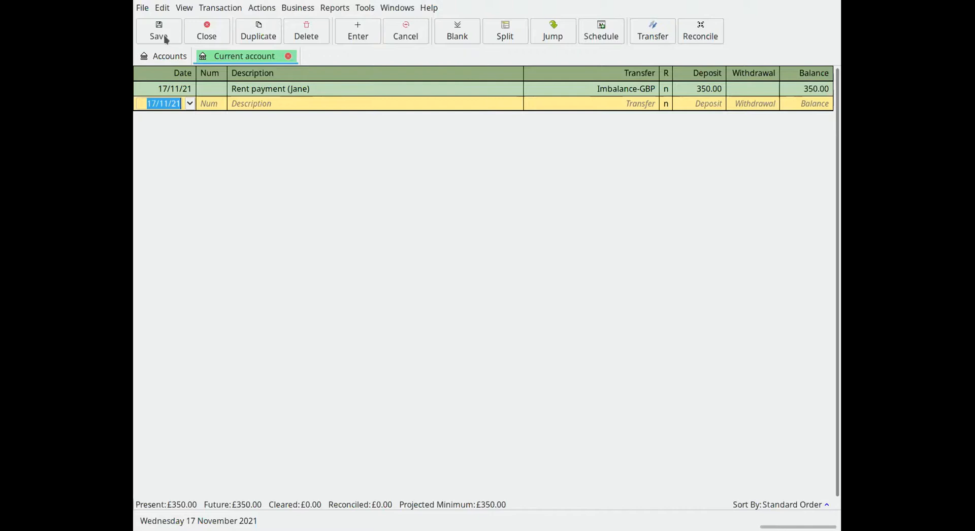
# Return to the account list, collapse Assets, and examine the Council Tax, House Insurance and House maintenance accounts under House expenses
pyautogui.click(169, 56)
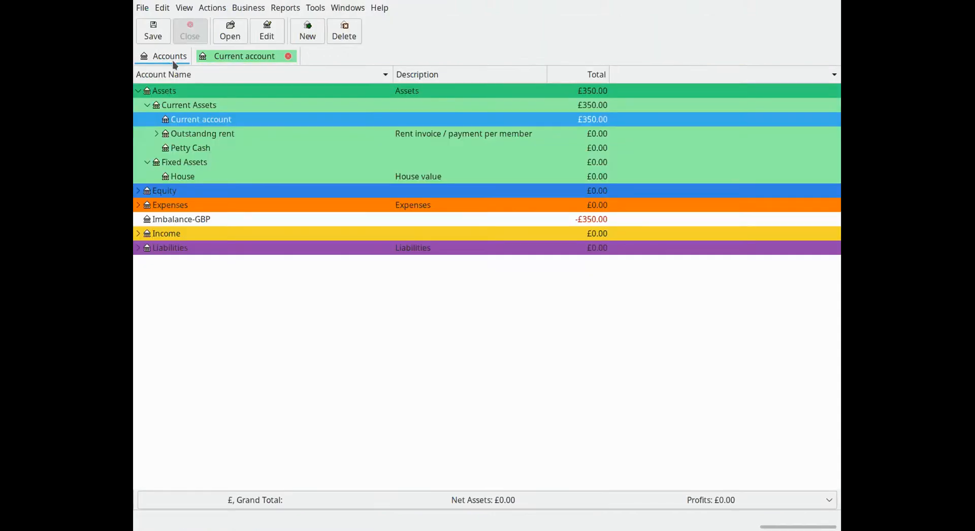
pyautogui.click(137, 92)
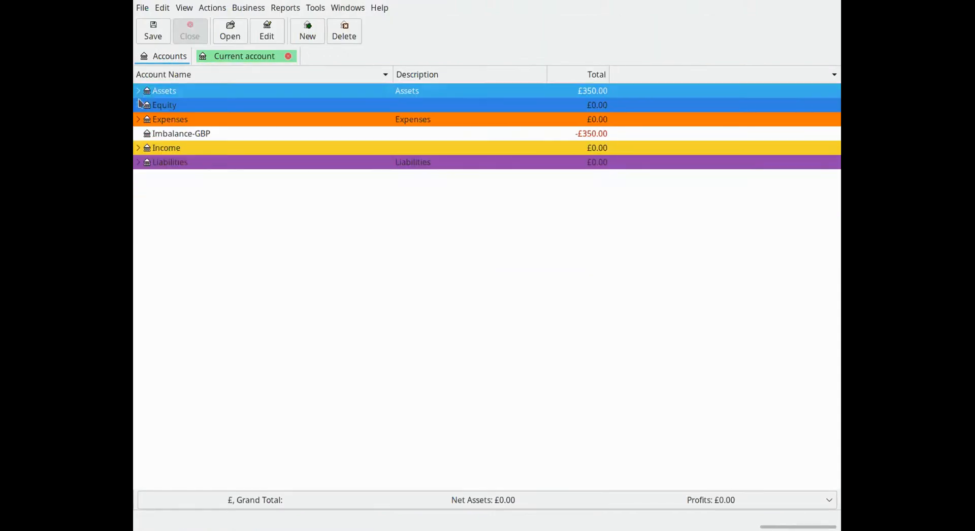
pyautogui.click(138, 120)
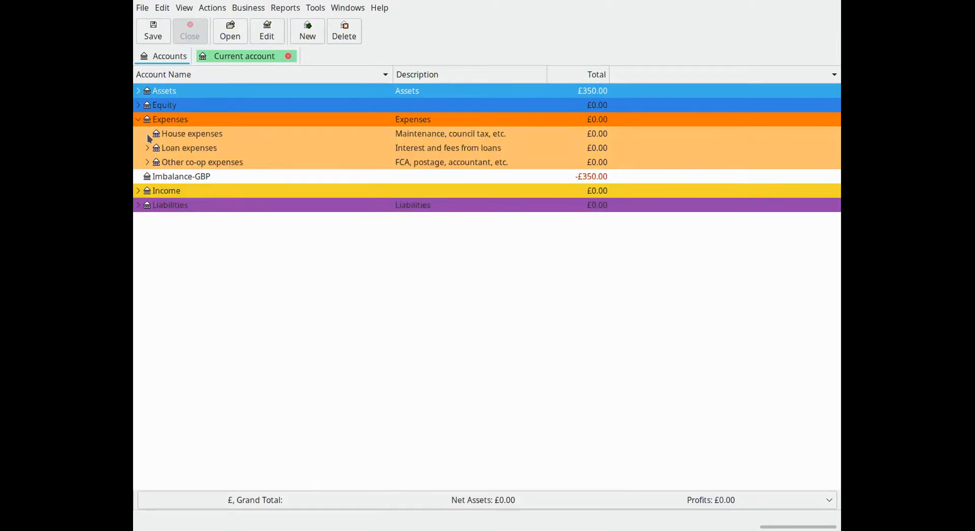
pyautogui.click(147, 134)
pyautogui.click(196, 152)
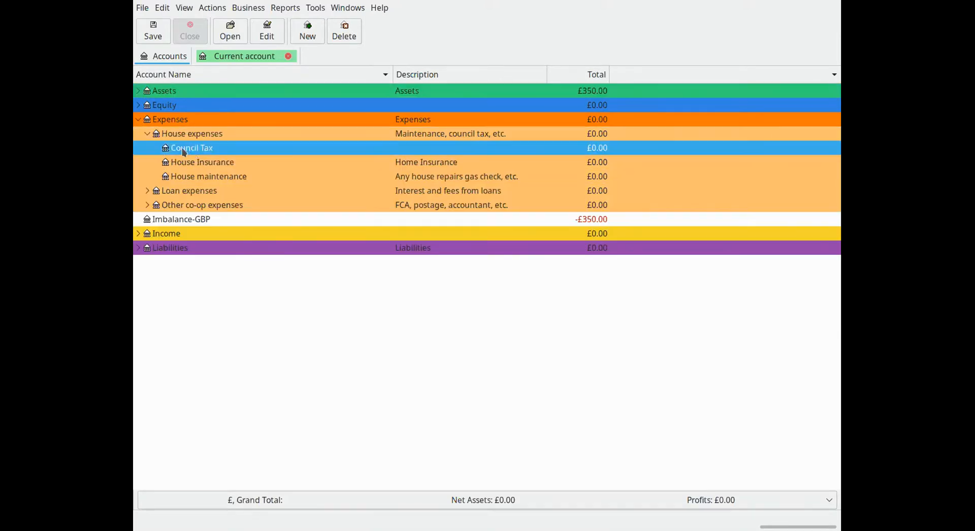
pyautogui.click(226, 163)
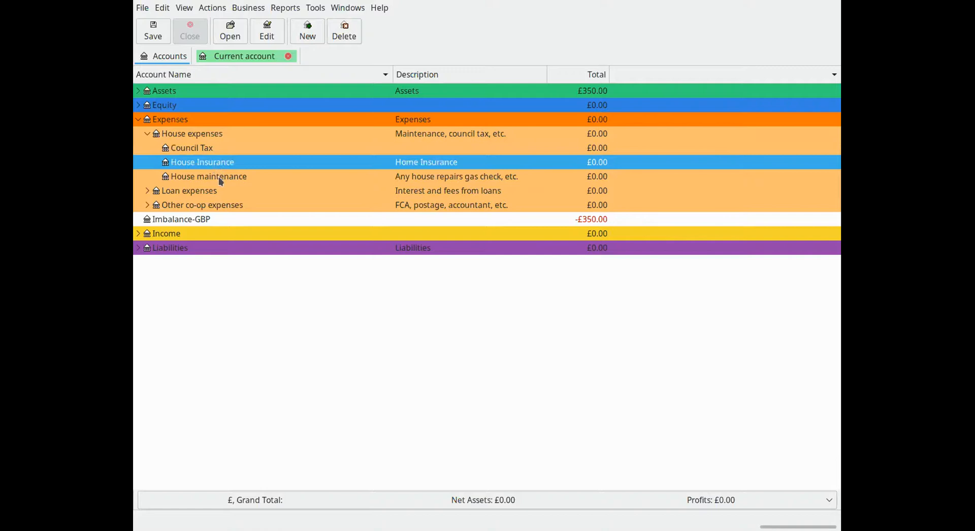
pyautogui.click(221, 178)
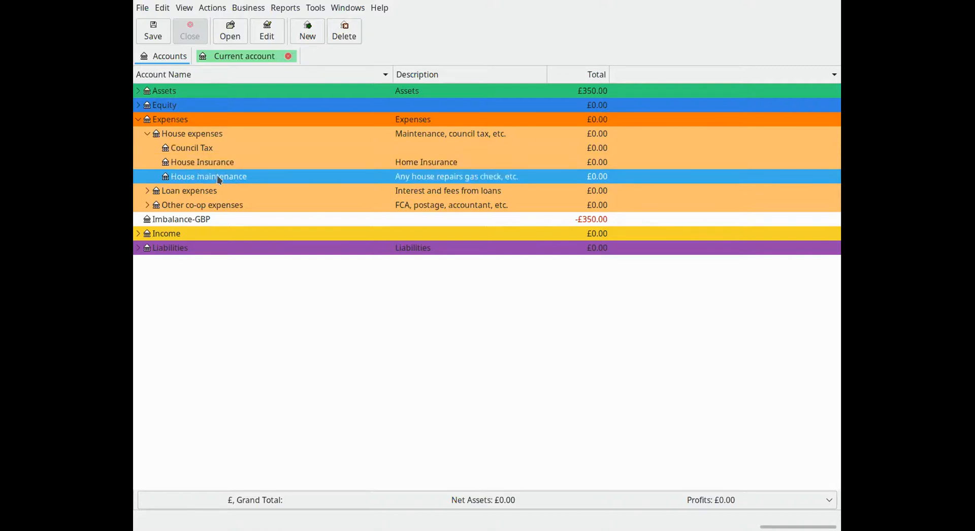
# Expand Loan expenses and examine the Loan fees, Loanstock Interest and Mortgage Interest accounts
pyautogui.click(148, 192)
pyautogui.click(193, 196)
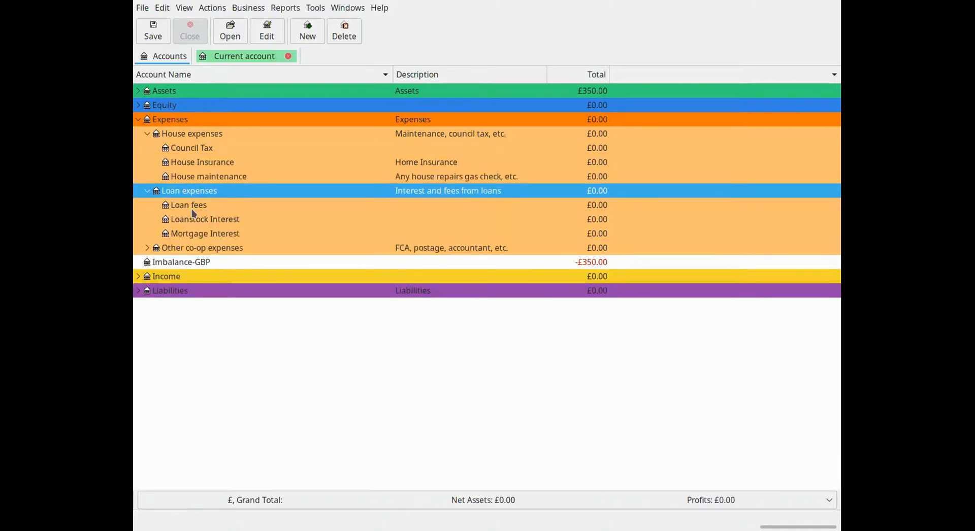
pyautogui.click(193, 209)
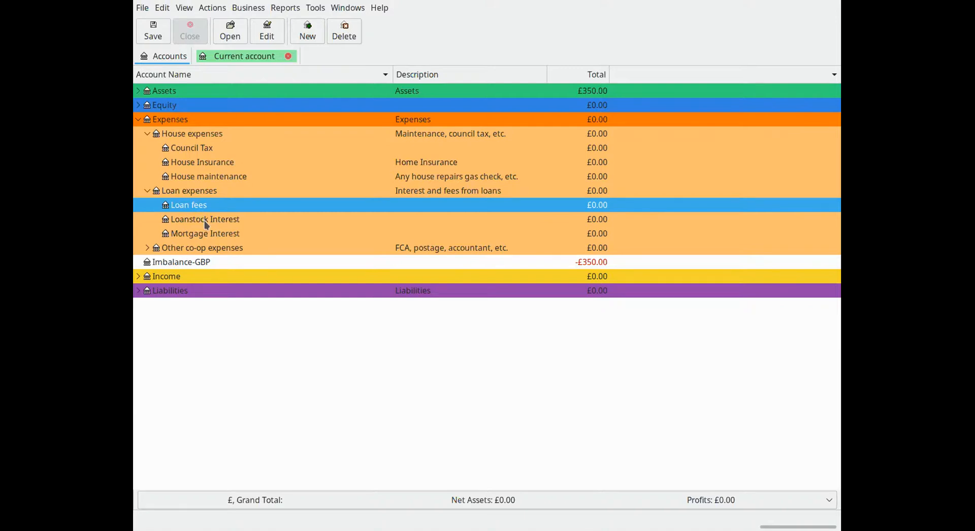
pyautogui.click(207, 222)
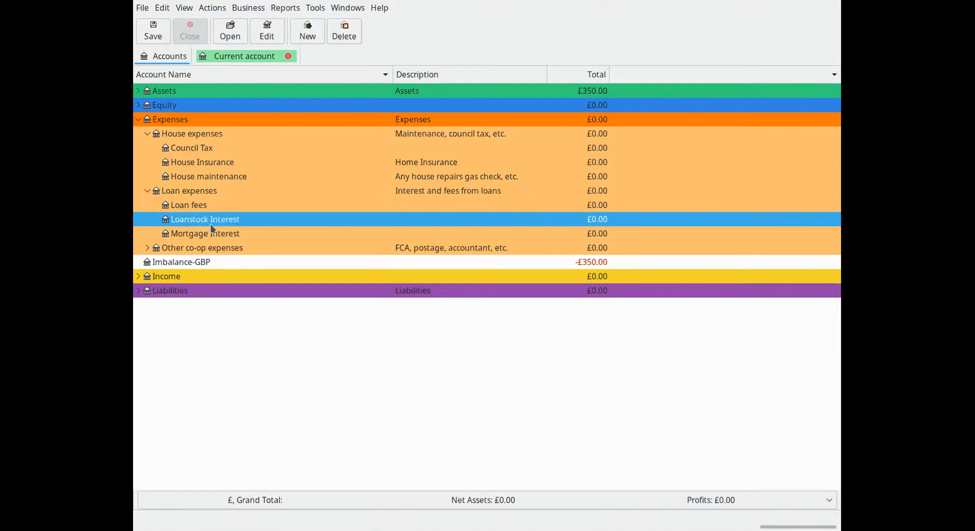
pyautogui.click(205, 236)
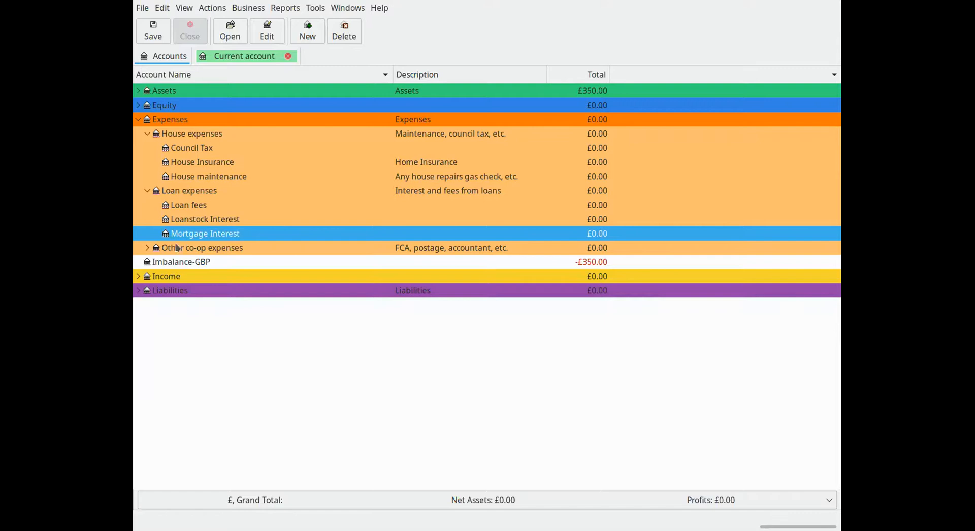
# Expand Other co-op expenses and examine the Accountant, Banking fees, FCA fees and Liability insurance accounts
pyautogui.click(147, 249)
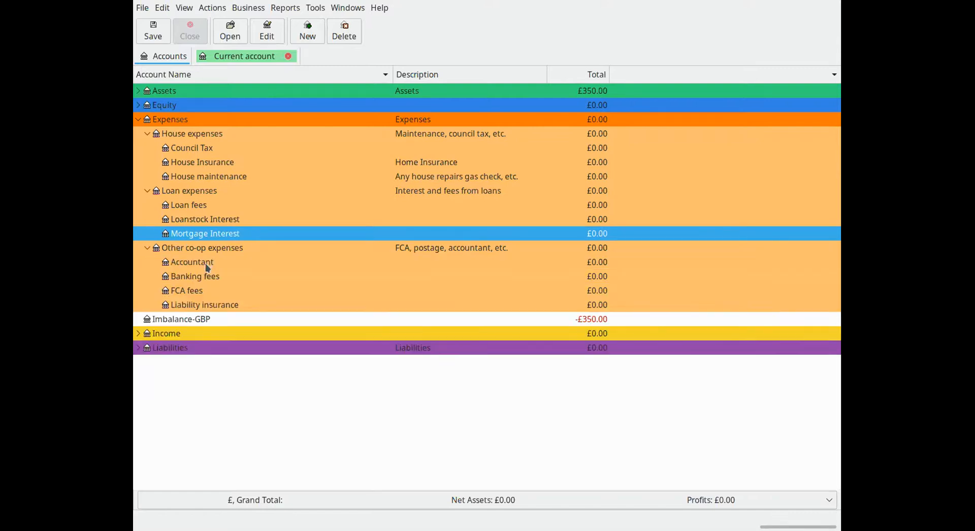
pyautogui.click(208, 264)
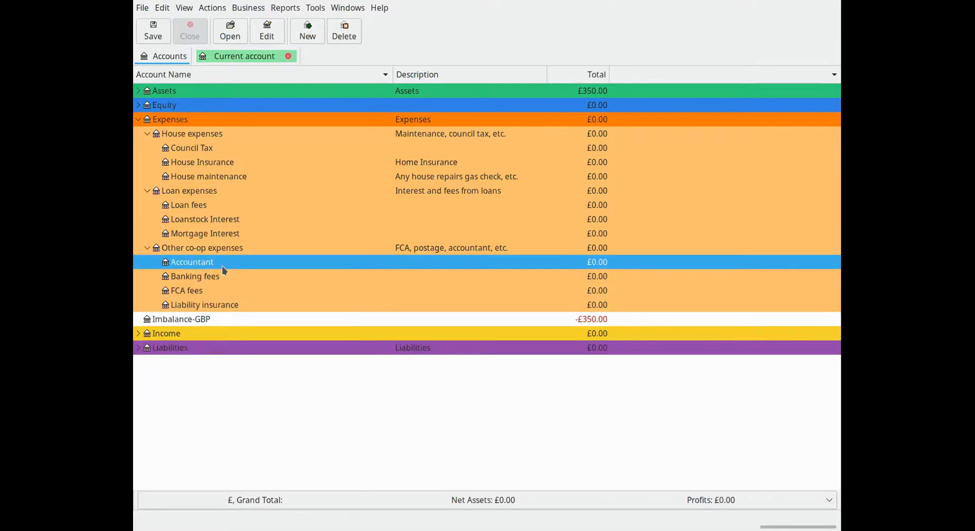
pyautogui.click(200, 281)
pyautogui.click(200, 293)
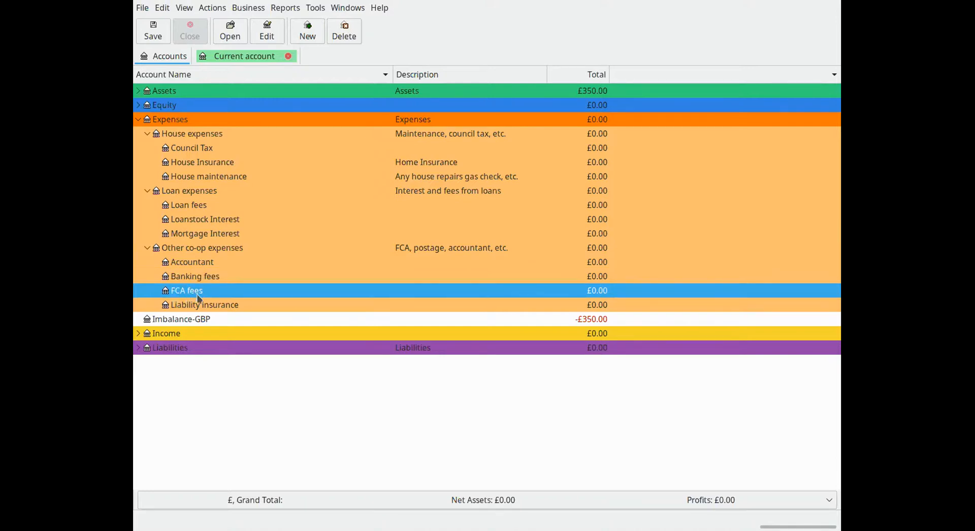
pyautogui.click(182, 306)
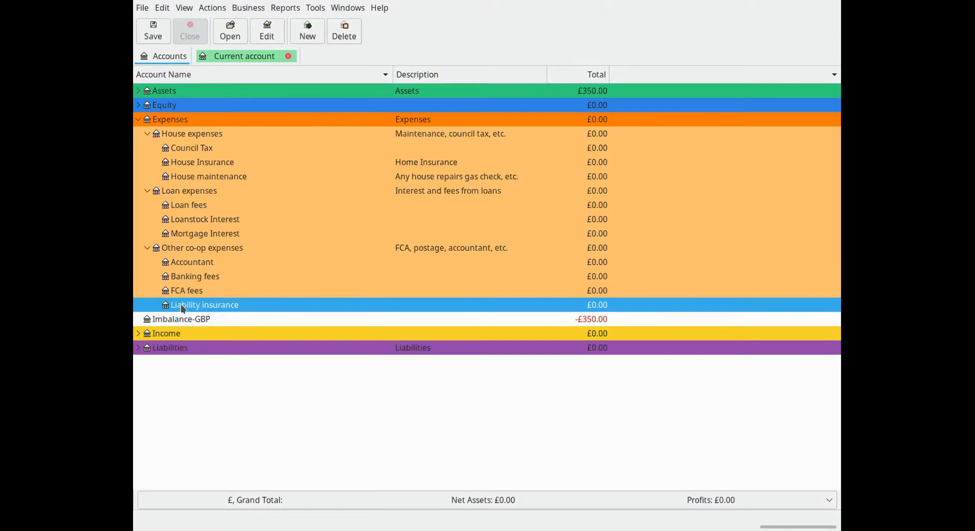
pyautogui.click(199, 295)
pyautogui.click(203, 280)
pyautogui.click(202, 262)
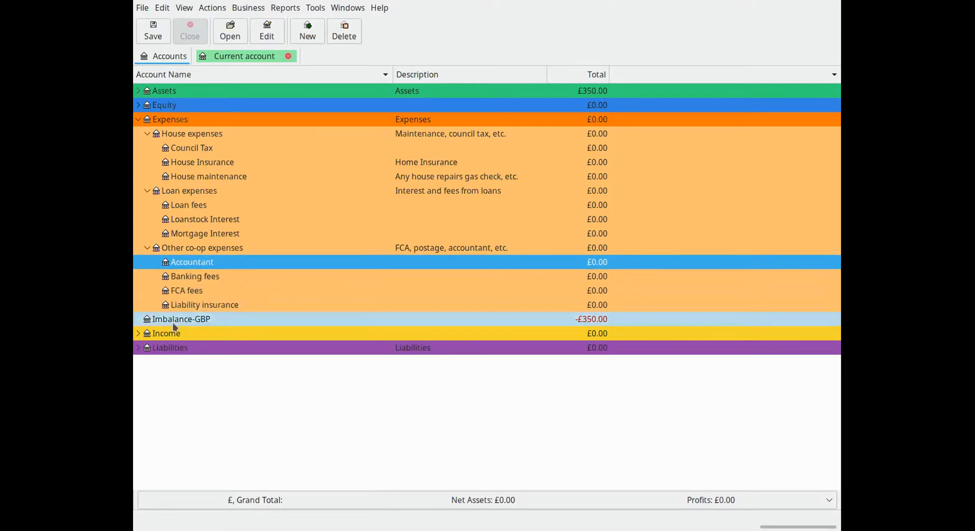
# Expand Income and examine the Bank interest, Donations and Rental income accounts
pyautogui.click(139, 334)
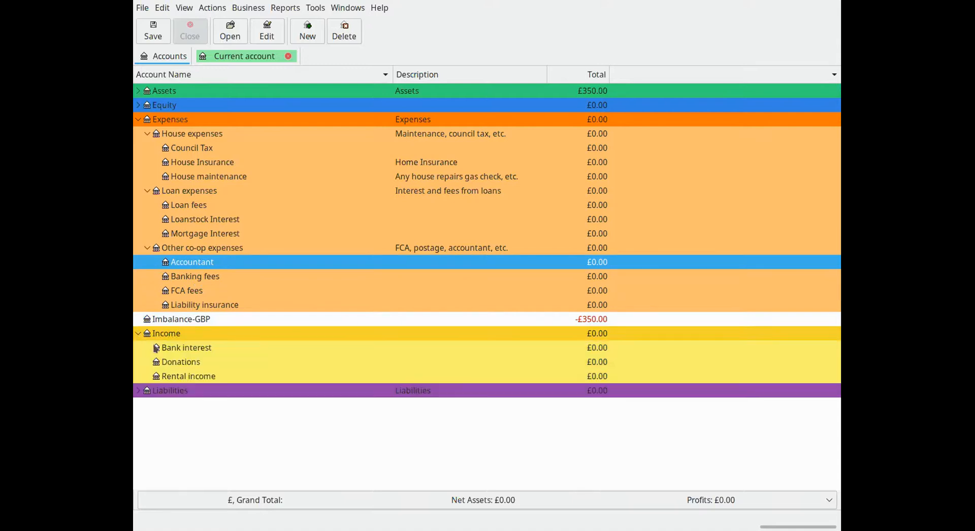
pyautogui.click(187, 350)
pyautogui.click(191, 367)
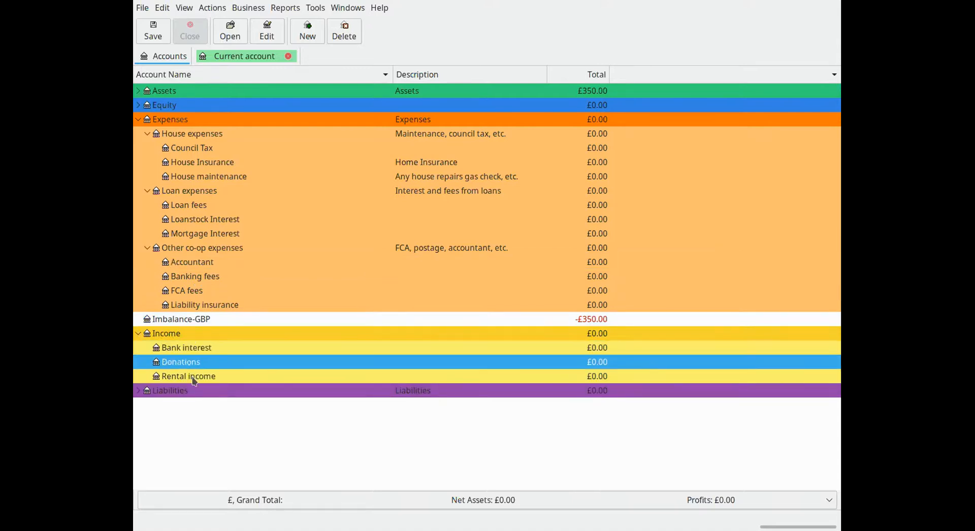
pyautogui.click(195, 380)
# Expand Liabilities and its Long Term Loans group, and examine the Loanstock and Mortgage Loan accounts
pyautogui.click(139, 390)
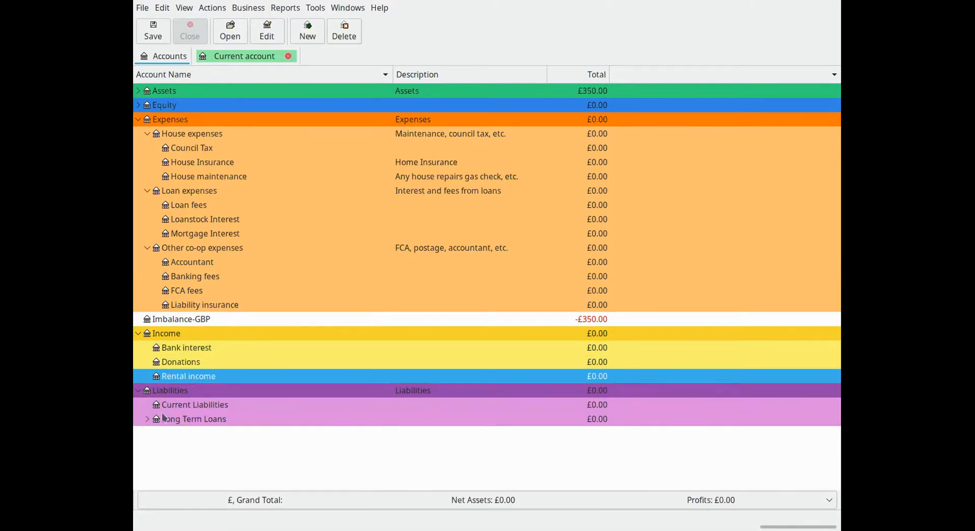
pyautogui.click(147, 420)
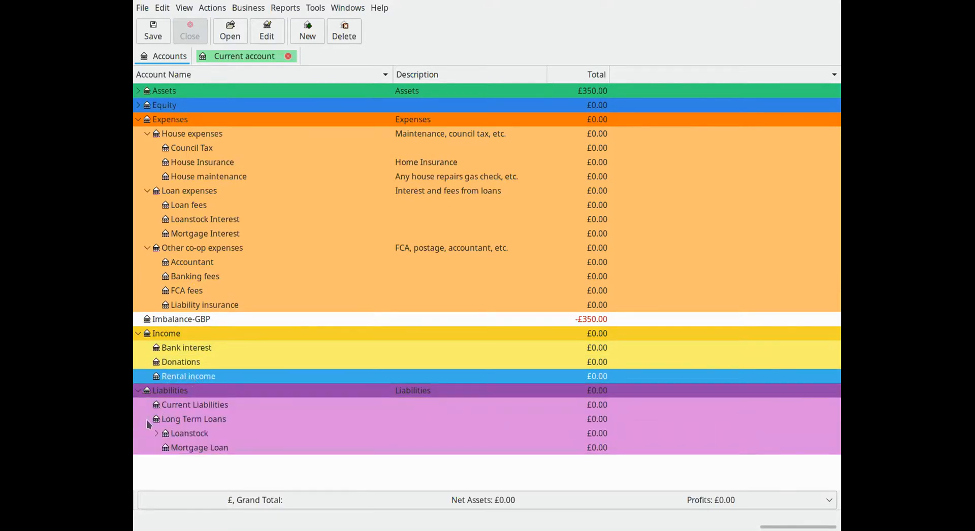
pyautogui.click(184, 435)
pyautogui.click(190, 449)
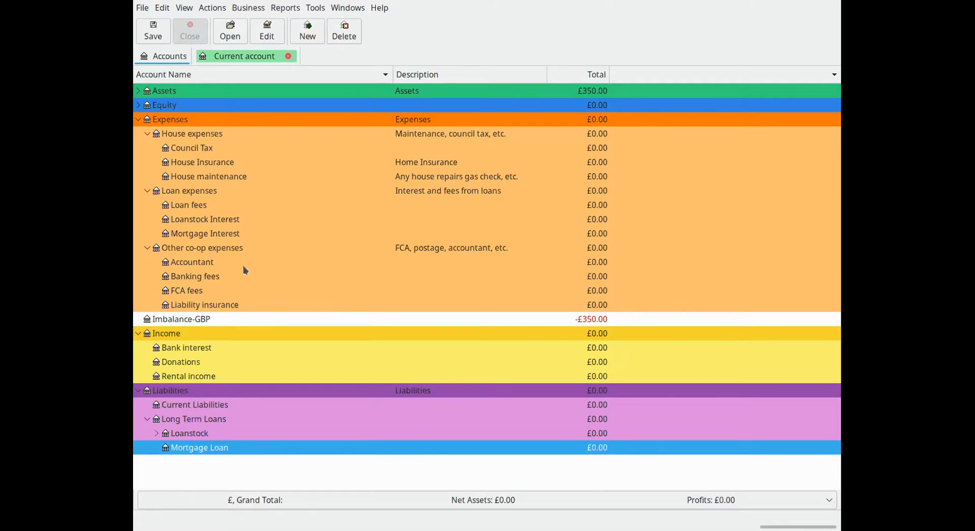
# Collapse the Income, Liabilities and Expenses groups and select the Equity account
pyautogui.click(137, 333)
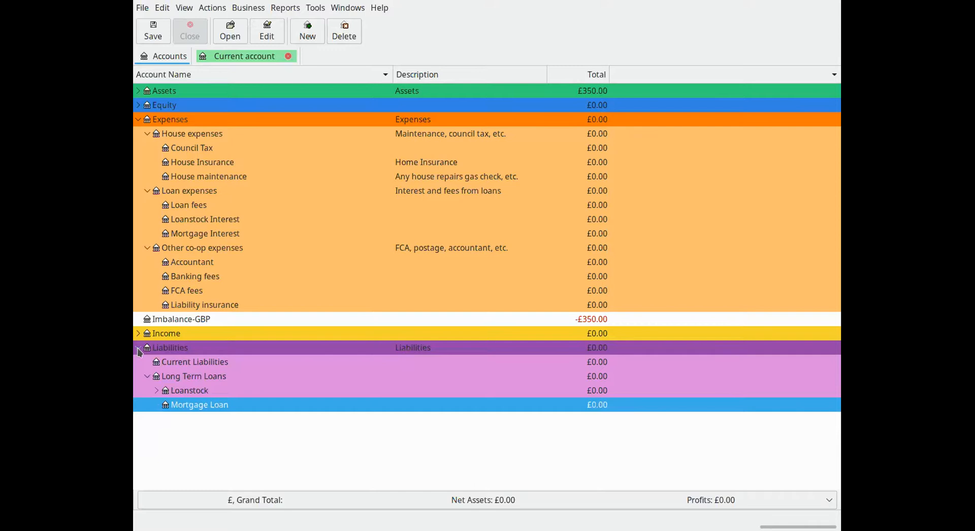
pyautogui.click(139, 348)
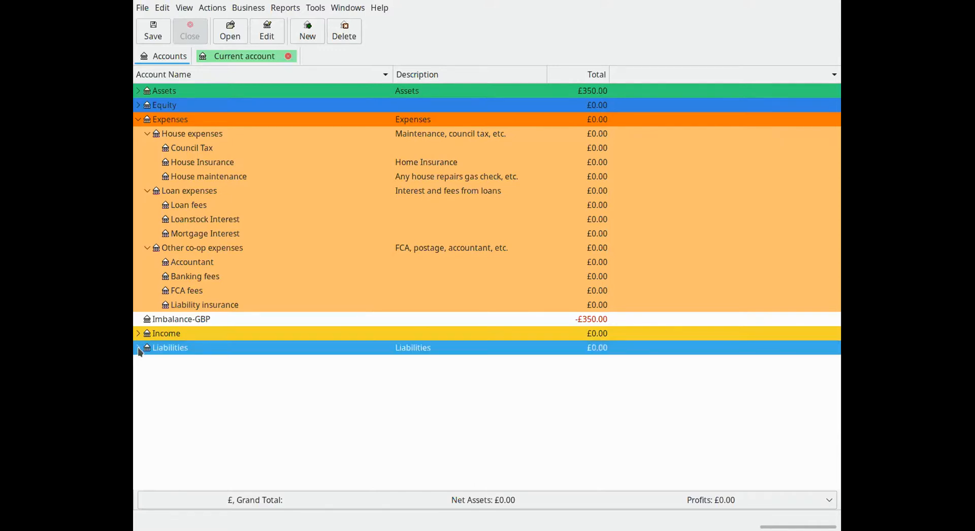
pyautogui.click(139, 121)
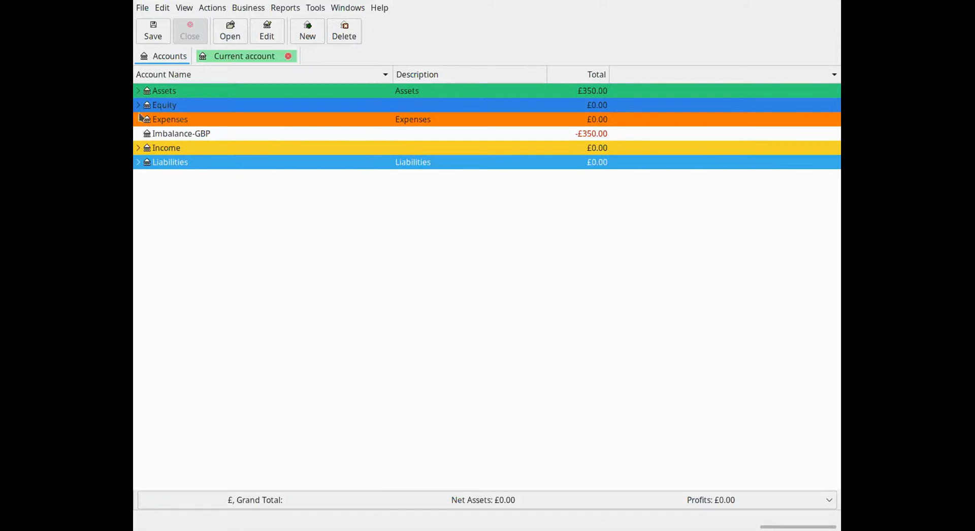
pyautogui.click(163, 104)
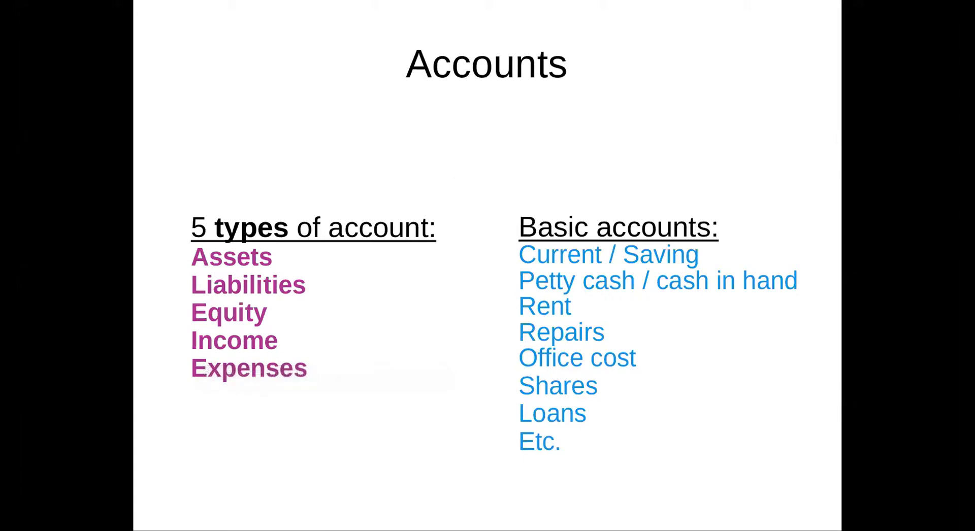
pyautogui.click(391, 451)
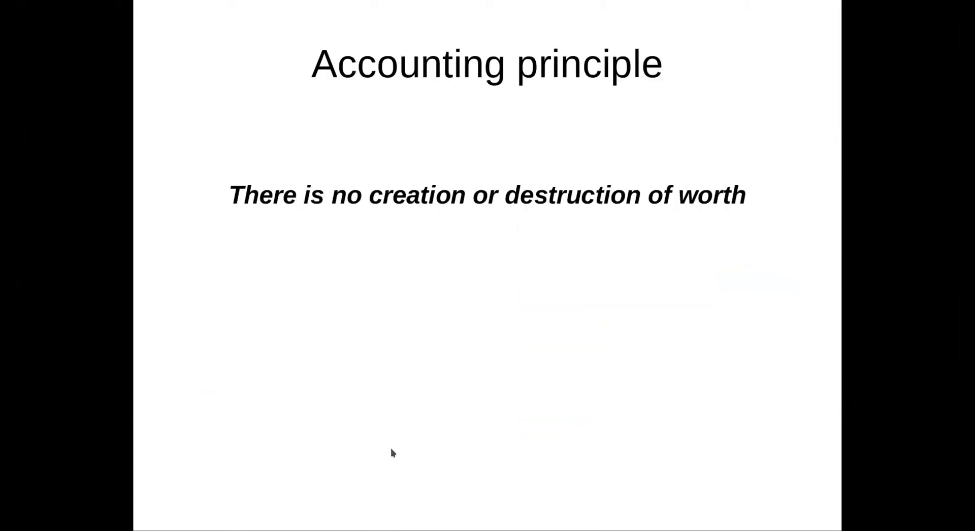
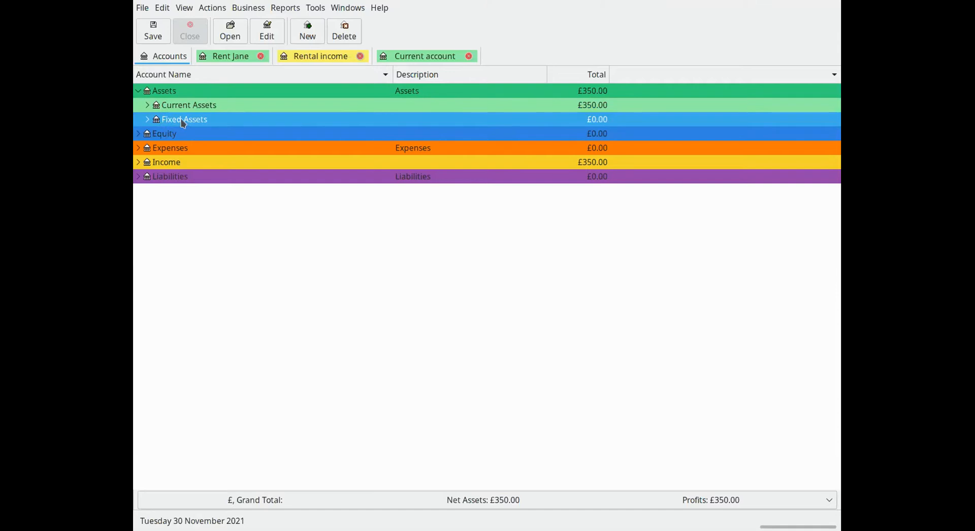
# Expand Fixed Assets, examine its House account and collapse the group again
pyautogui.click(147, 121)
pyautogui.click(189, 133)
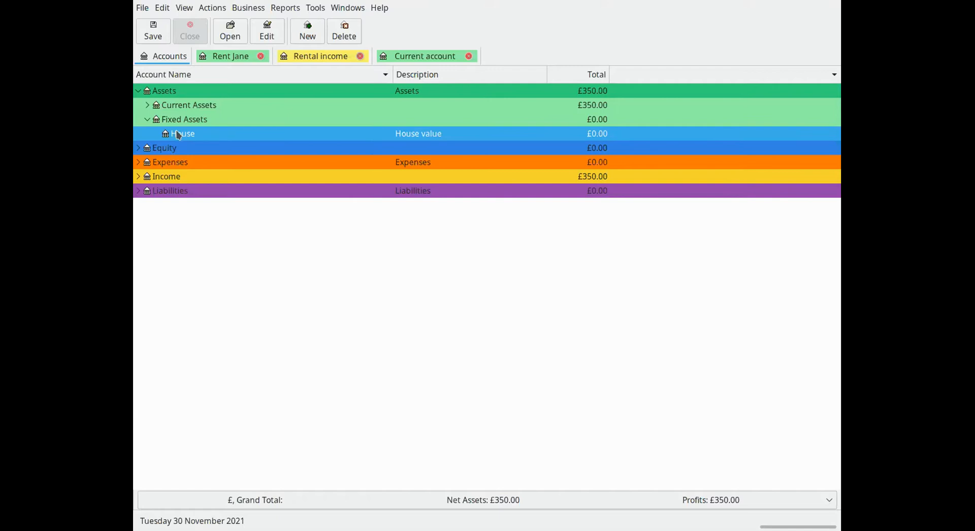
pyautogui.click(147, 120)
# Expand Current Assets and examine the Current account and Petty Cash accounts
pyautogui.click(148, 105)
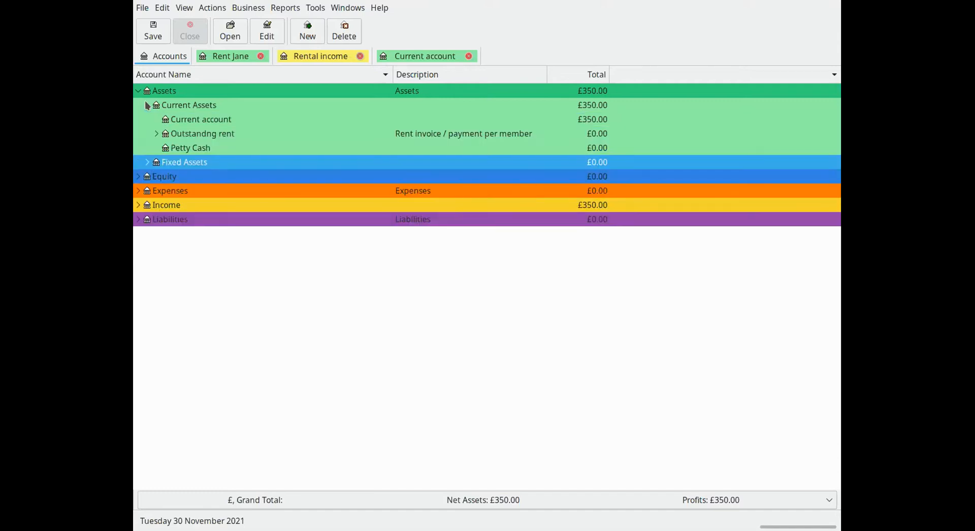
pyautogui.click(213, 120)
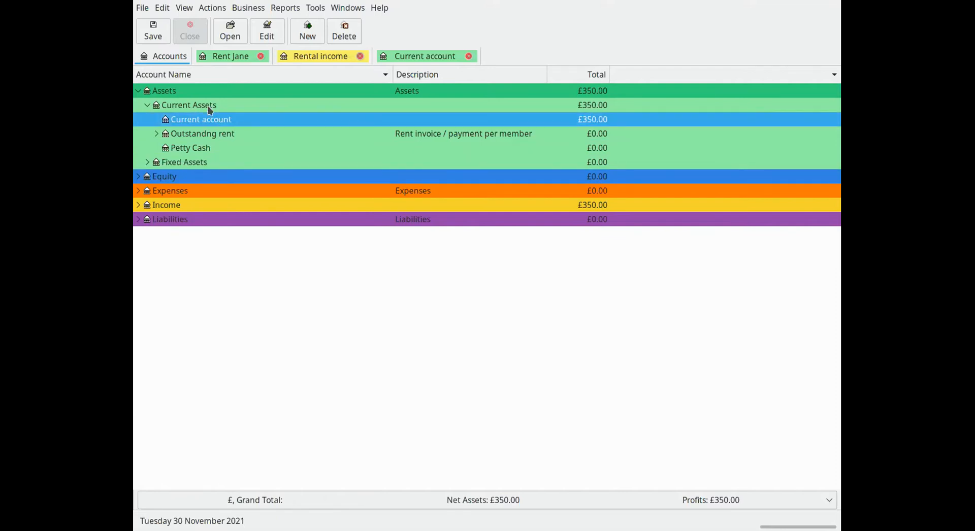
pyautogui.click(179, 152)
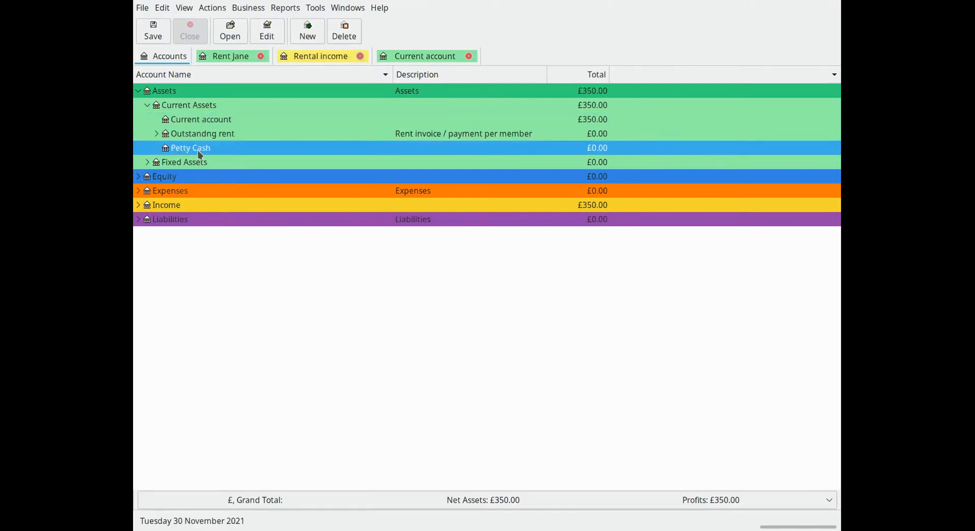
# Rename the outstanding rent account under Current Assets as Rent Receivable
pyautogui.click(180, 136)
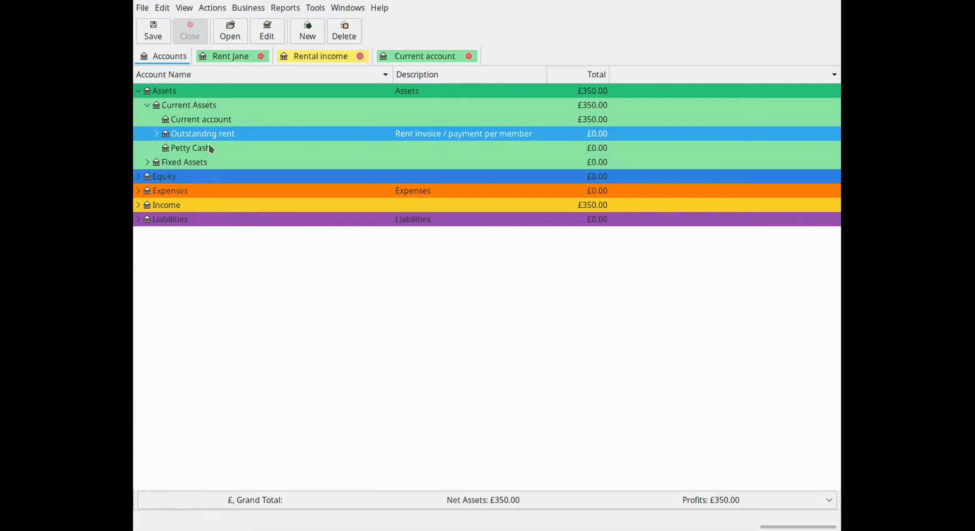
pyautogui.click(239, 216)
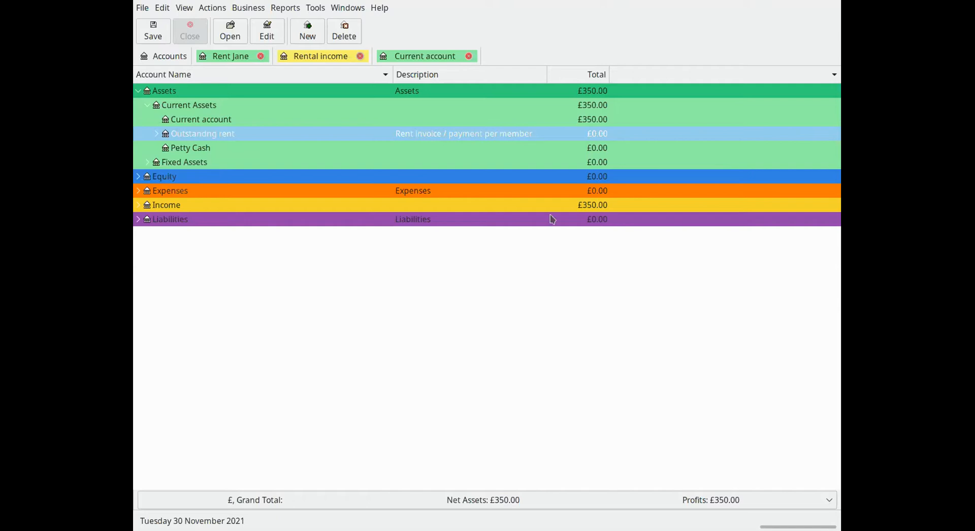
pyautogui.click(600, 359)
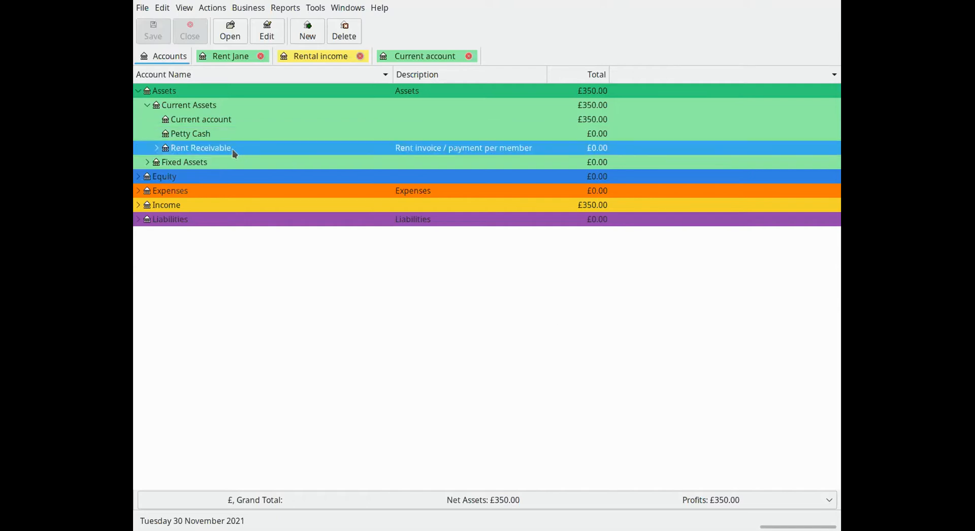
# Expand Rent Receivable and examine the individual rent accounts of the three members
pyautogui.click(156, 148)
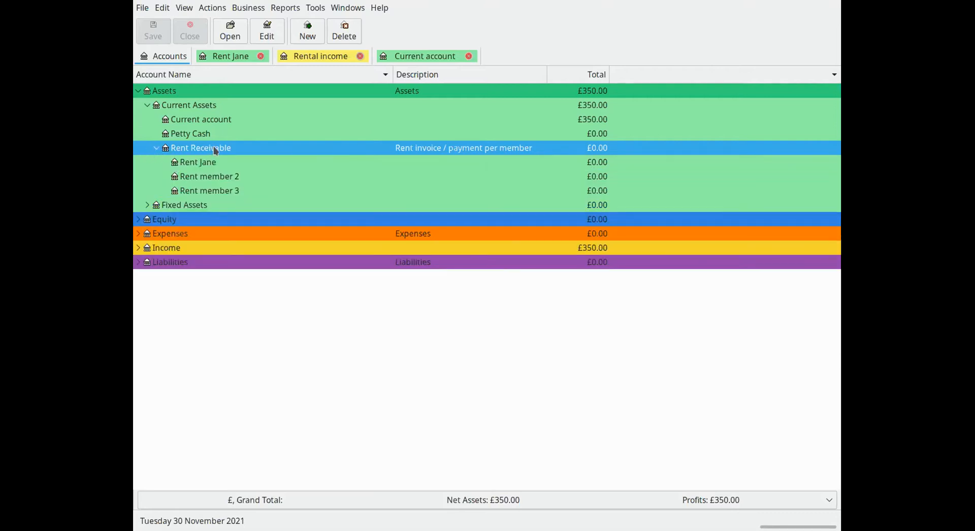
pyautogui.click(199, 167)
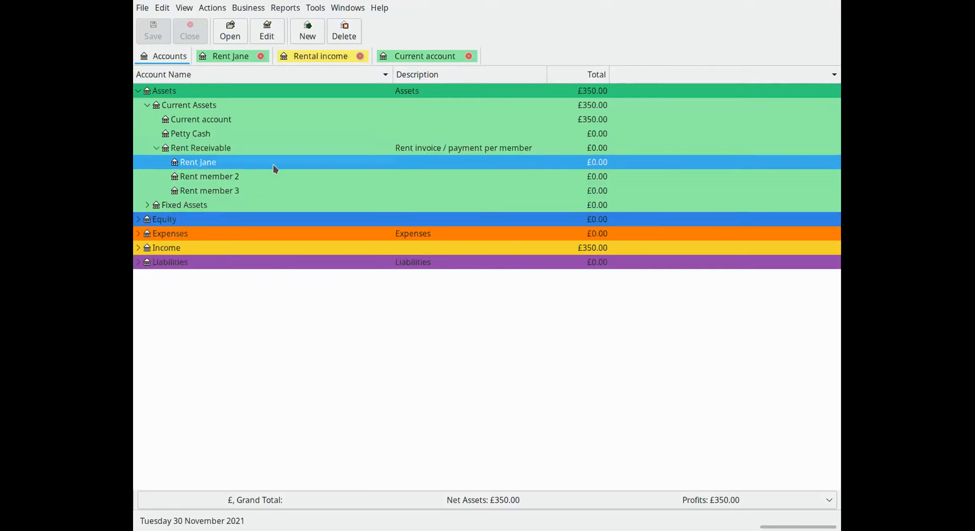
pyautogui.click(235, 177)
pyautogui.click(232, 191)
pyautogui.click(230, 178)
pyautogui.click(220, 166)
pyautogui.click(221, 181)
pyautogui.click(221, 191)
pyautogui.click(221, 180)
pyautogui.click(216, 163)
pyautogui.click(214, 177)
pyautogui.click(212, 192)
pyautogui.click(210, 179)
pyautogui.click(192, 165)
# View the first member's rent register, check its parent Rent Receivable in the account tree and reopen the register
pyautogui.doubleClick(212, 164)
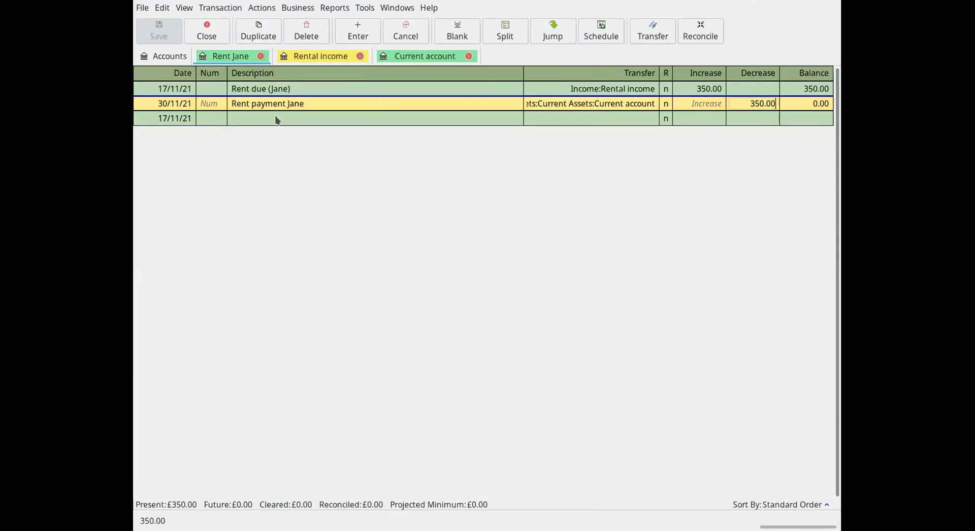
pyautogui.click(170, 57)
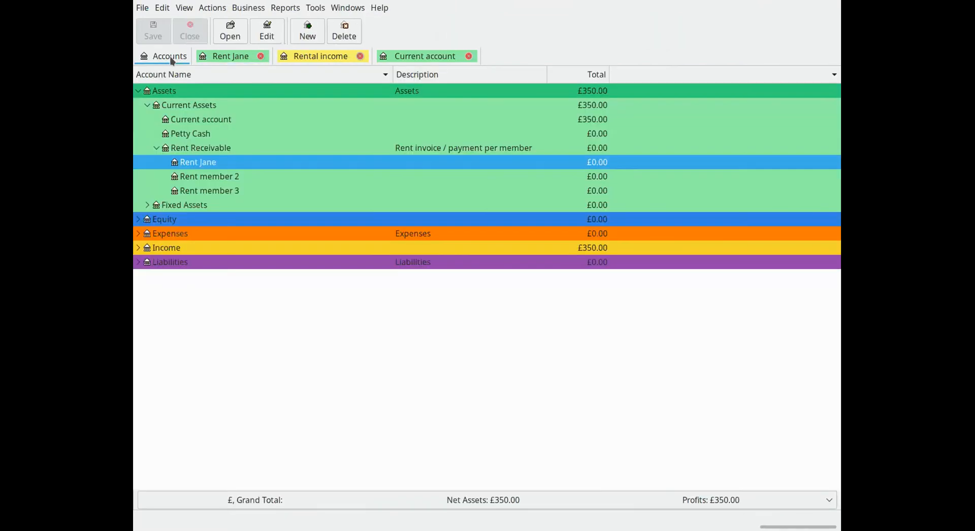
pyautogui.click(202, 149)
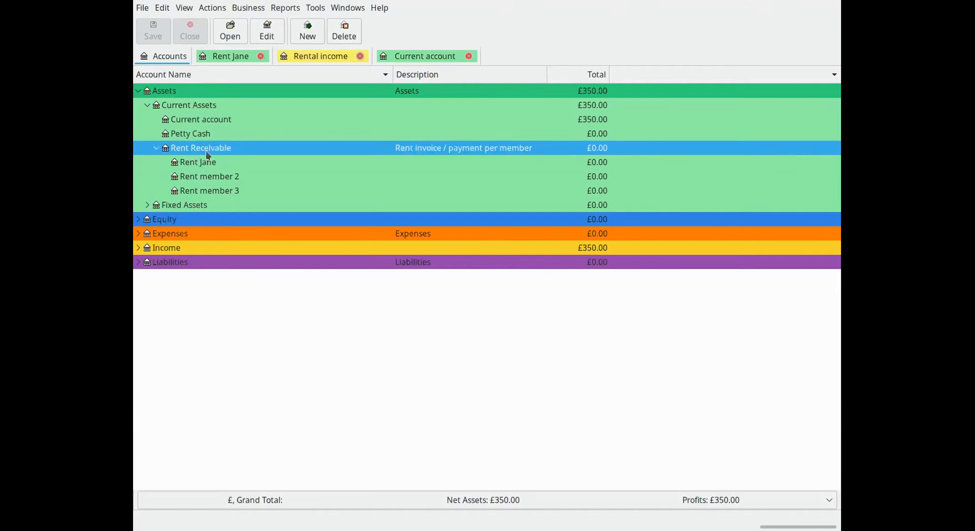
pyautogui.click(206, 164)
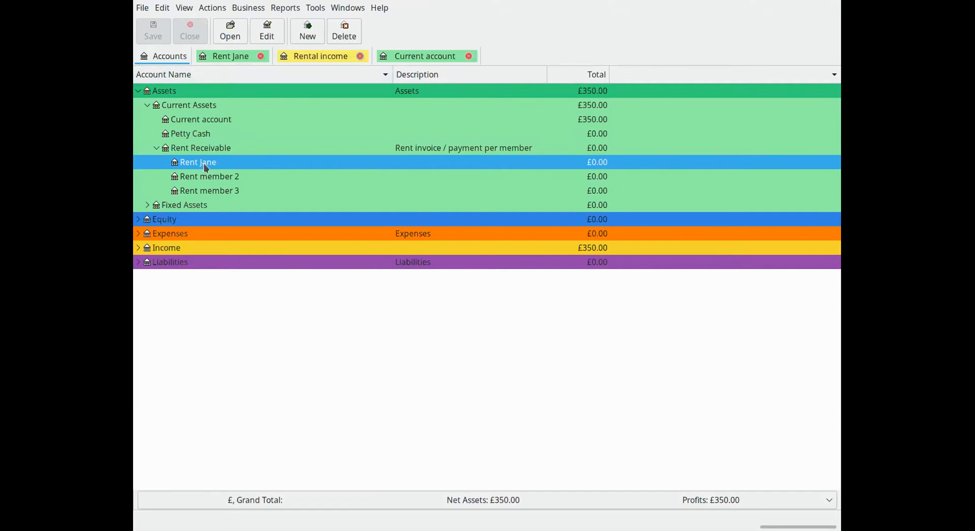
pyautogui.doubleClick(206, 168)
# Examine the description of the 17/11/21 rent due entry in the first member's rent register
pyautogui.click(231, 105)
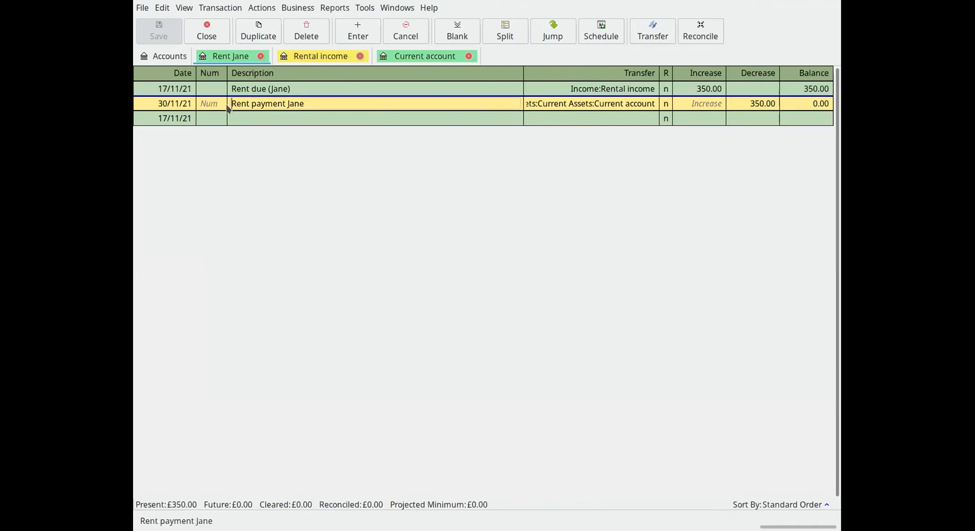
pyautogui.click(235, 92)
pyautogui.moveTo(232, 89)
pyautogui.mouseDown()
pyautogui.moveTo(293, 91)
pyautogui.moveTo(227, 89)
pyautogui.mouseUp()
pyautogui.click(321, 92)
pyautogui.click(236, 90)
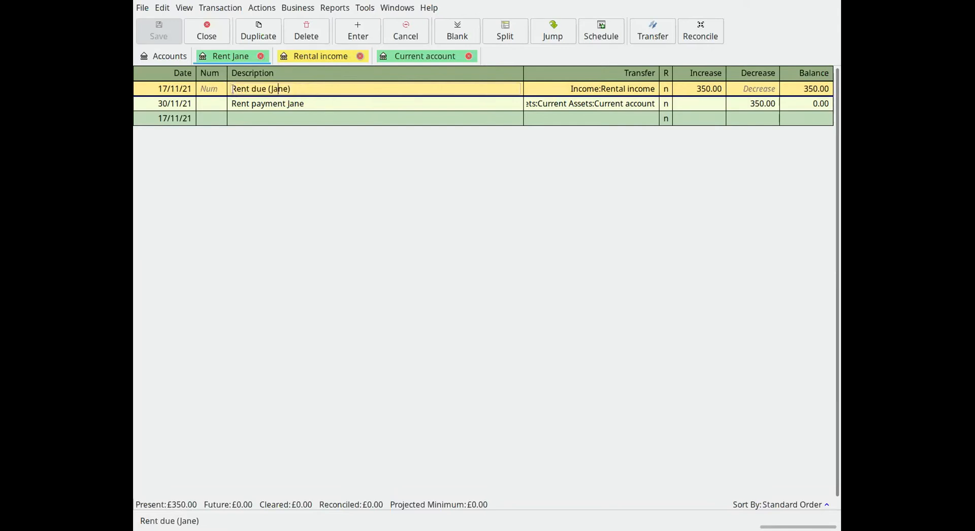
pyautogui.moveTo(233, 88); pyautogui.dragTo(307, 91)
pyautogui.click(343, 87)
# Examine the increase amount and the transfer account of the rent due entry
pyautogui.click(697, 89)
pyautogui.moveTo(694, 89); pyautogui.dragTo(731, 89)
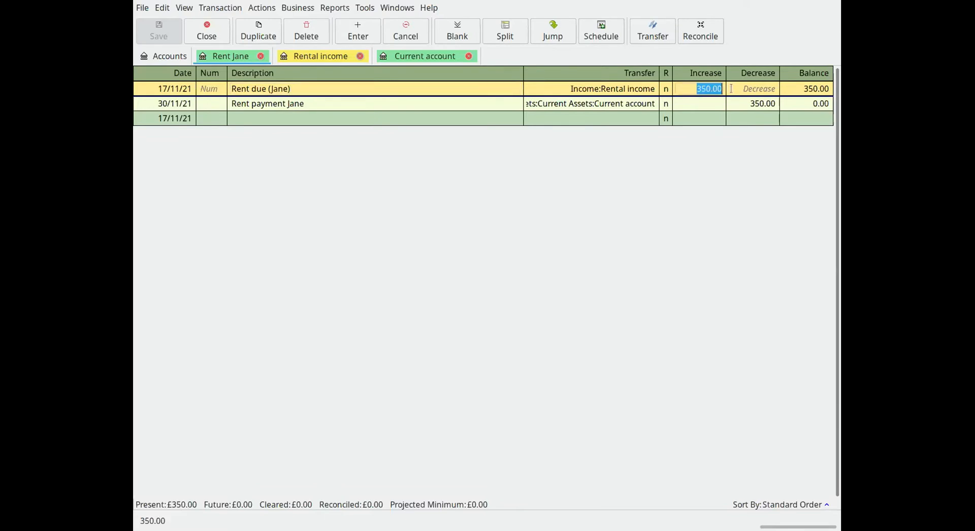
pyautogui.click(708, 89)
pyautogui.click(503, 92)
pyautogui.click(599, 90)
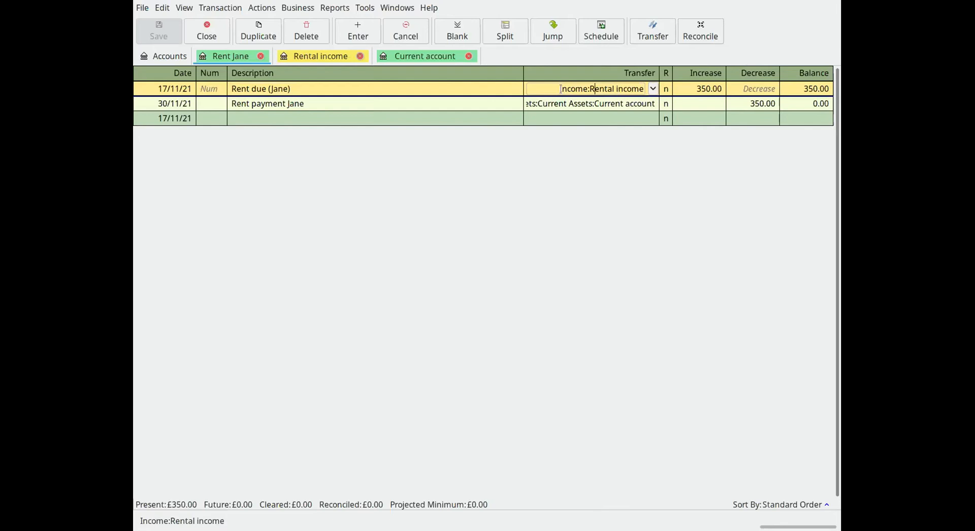
pyautogui.moveTo(559, 90); pyautogui.dragTo(647, 90)
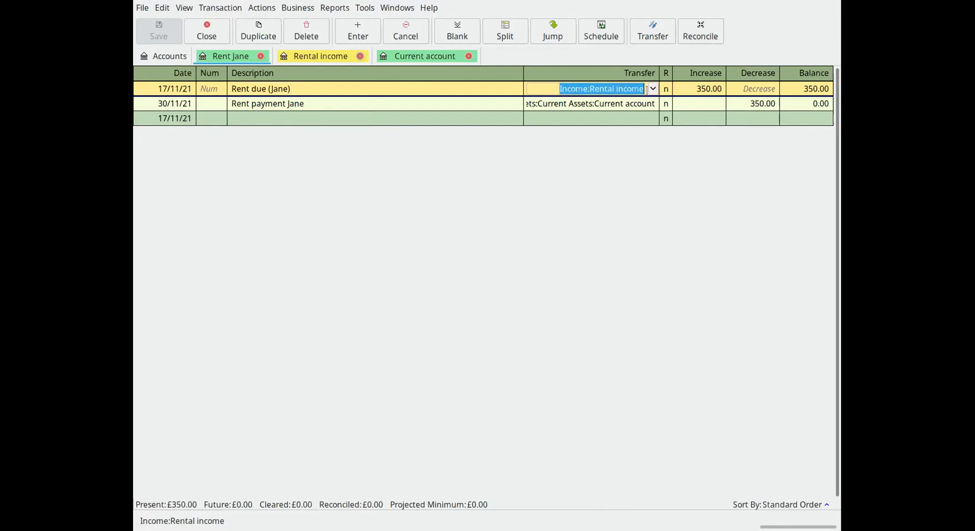
pyautogui.click(623, 90)
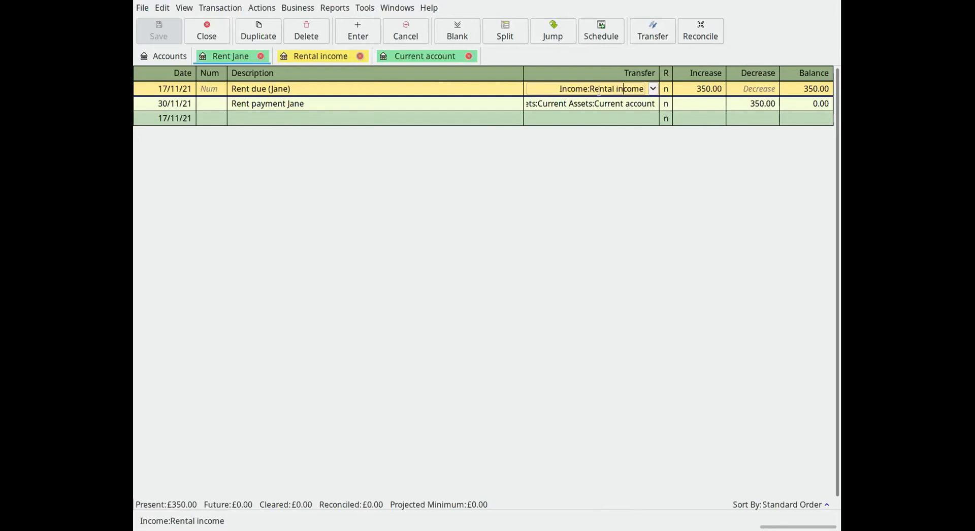
# Compare the rent payment entry with the rent due entry and recheck the latter's transfer account
pyautogui.click(512, 104)
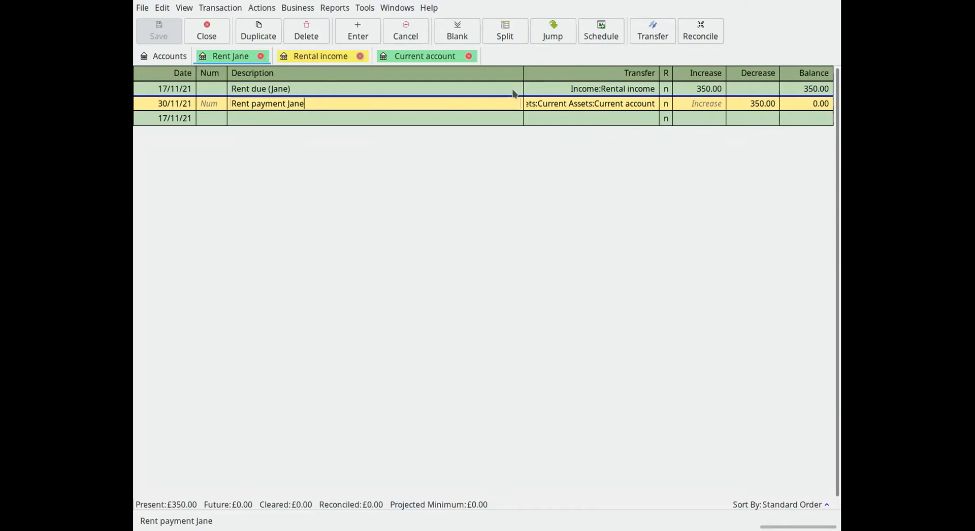
pyautogui.click(512, 88)
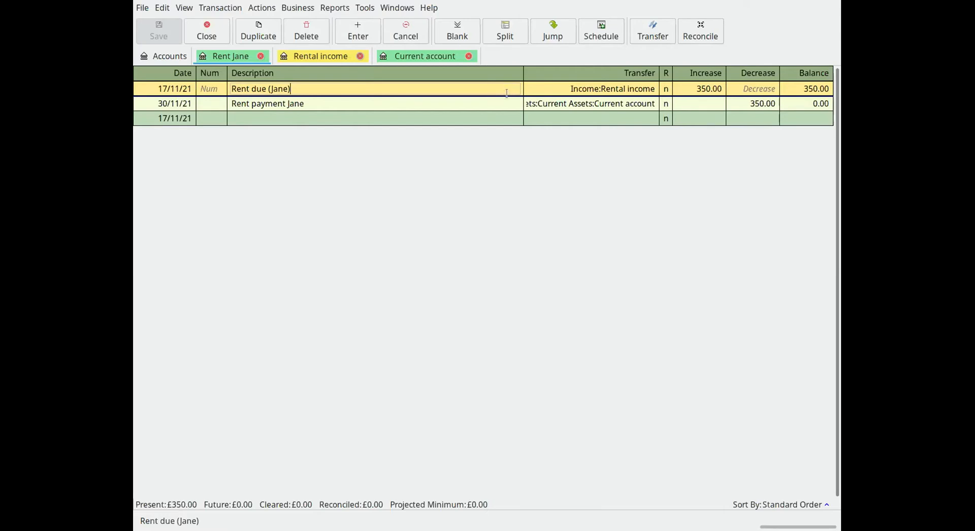
pyautogui.click(509, 104)
pyautogui.click(508, 88)
pyautogui.click(561, 89)
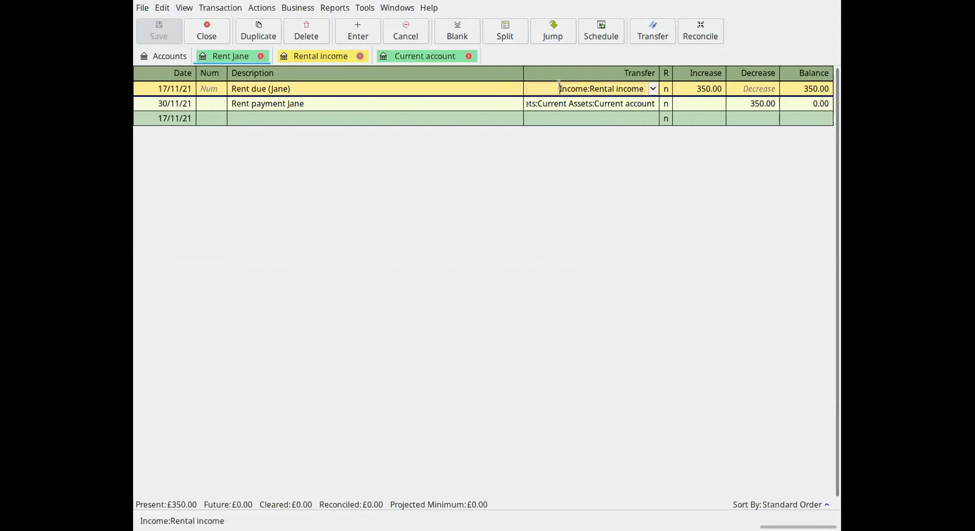
pyautogui.click(329, 85)
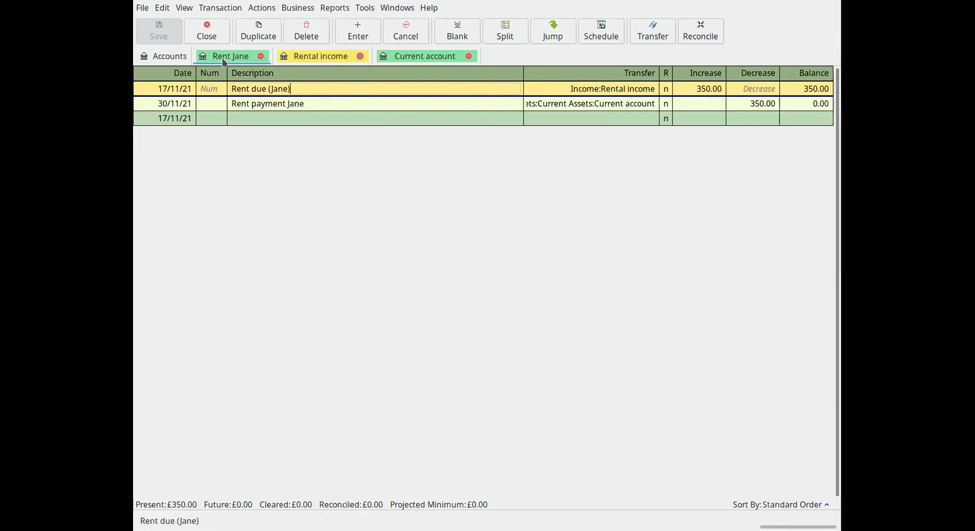
# Return to the account tree, expand Income and select the Rental income account
pyautogui.click(167, 57)
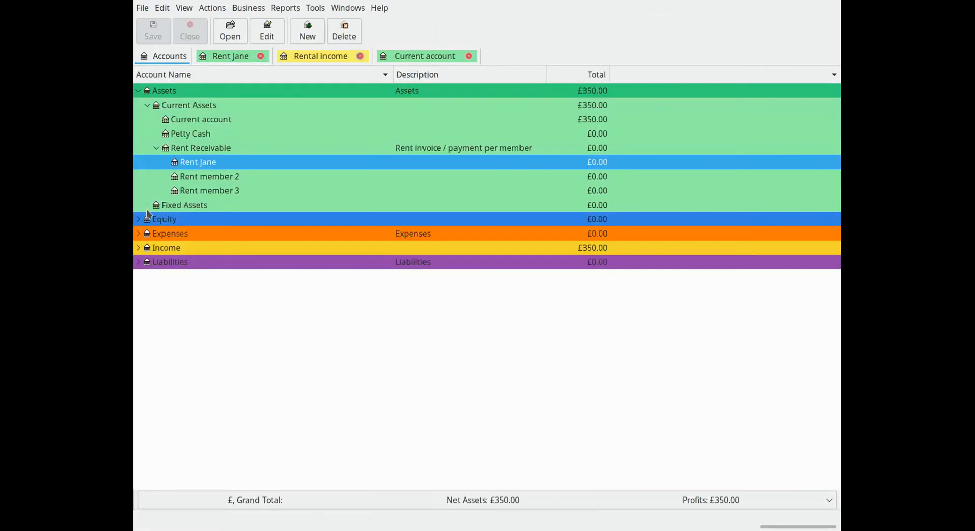
pyautogui.click(138, 248)
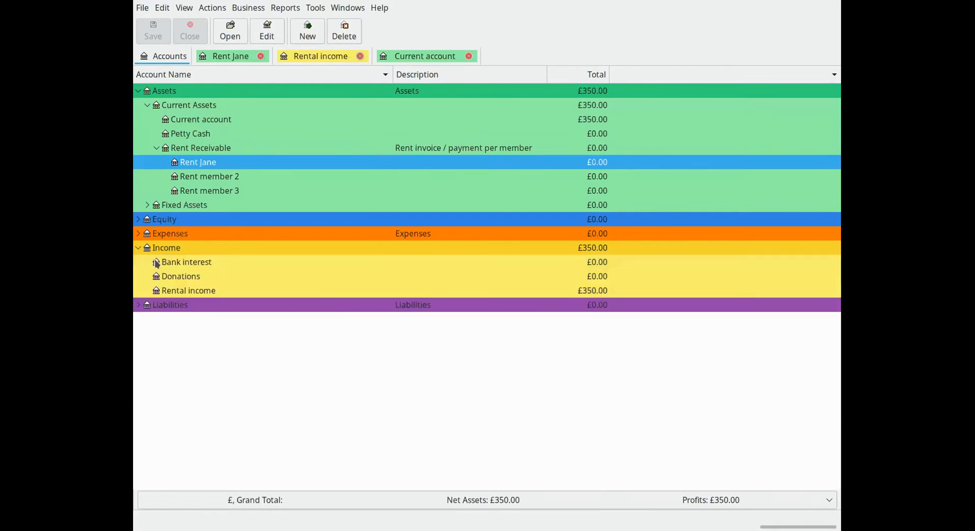
pyautogui.click(166, 295)
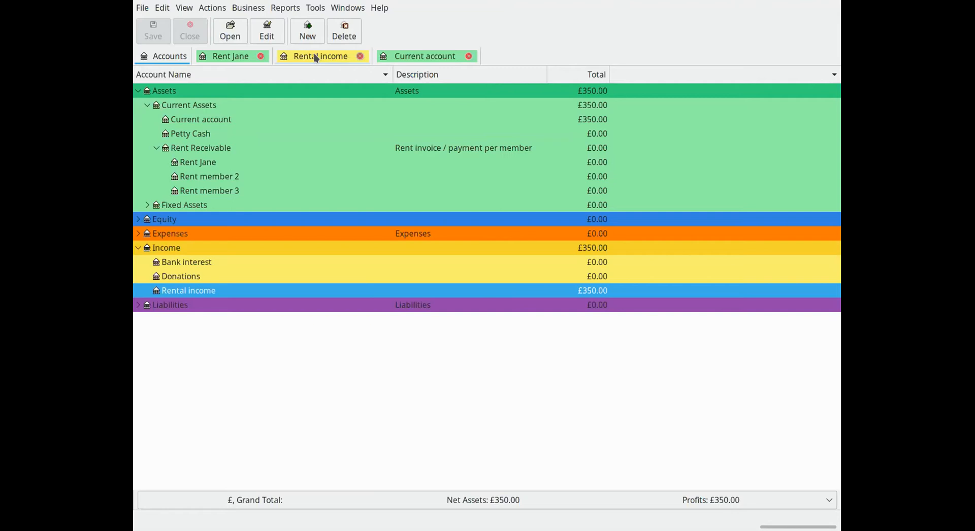
# Compare the Rental income register with the first member's rent register and return to the account tree
pyautogui.click(317, 57)
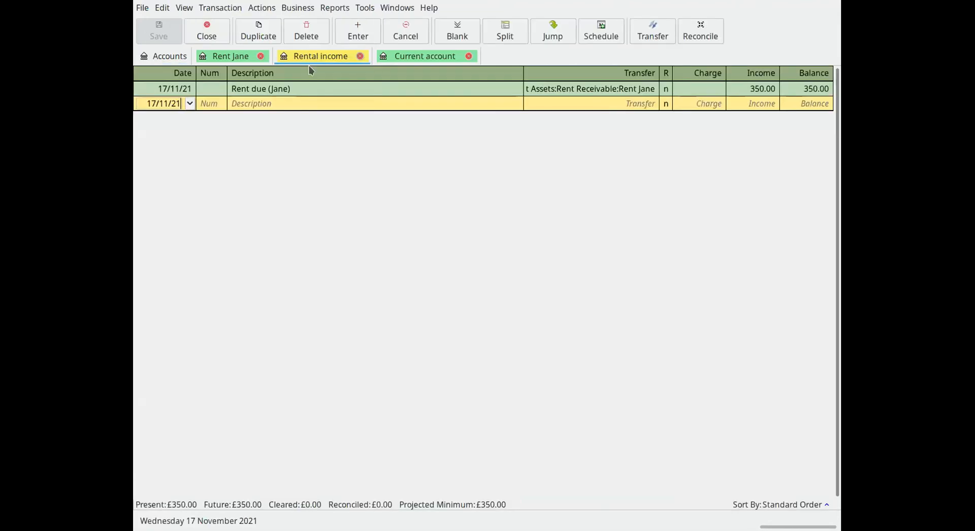
pyautogui.click(229, 56)
pyautogui.click(161, 57)
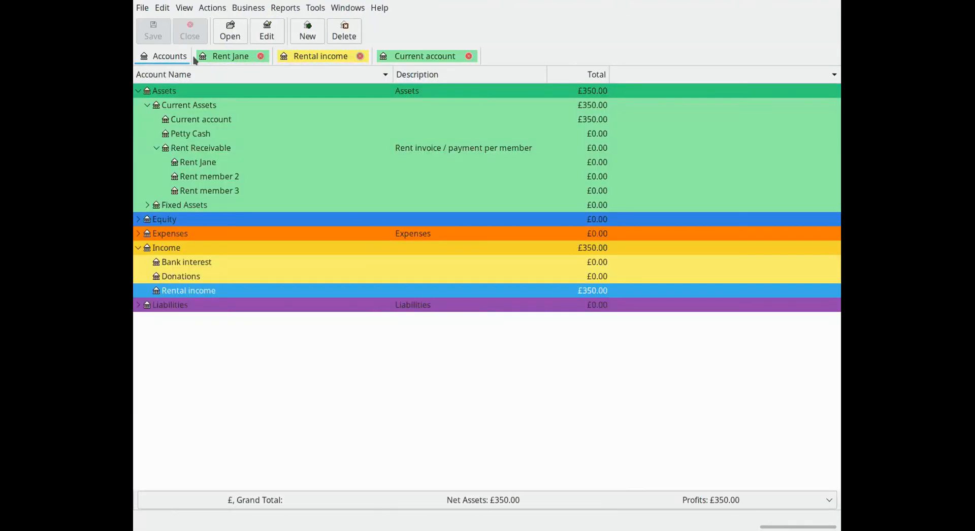
pyautogui.click(224, 56)
pyautogui.click(320, 57)
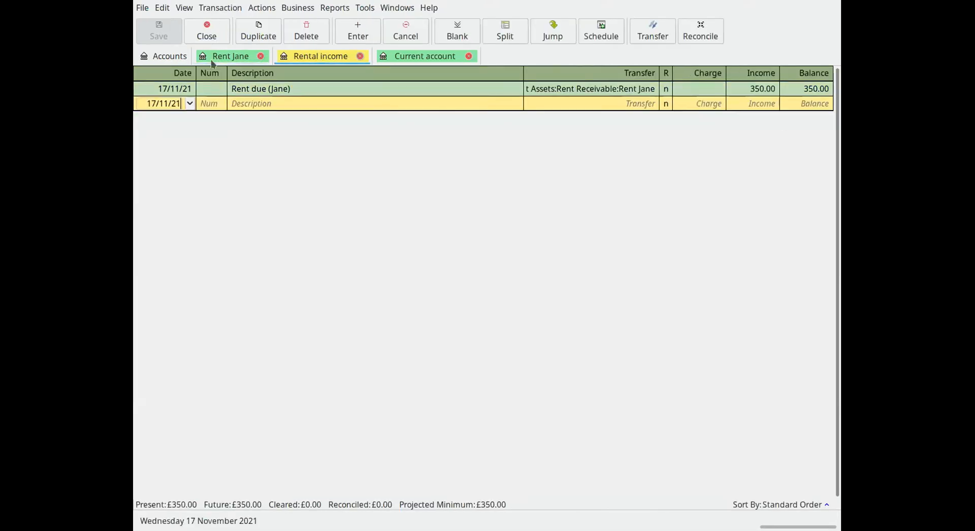
pyautogui.click(159, 56)
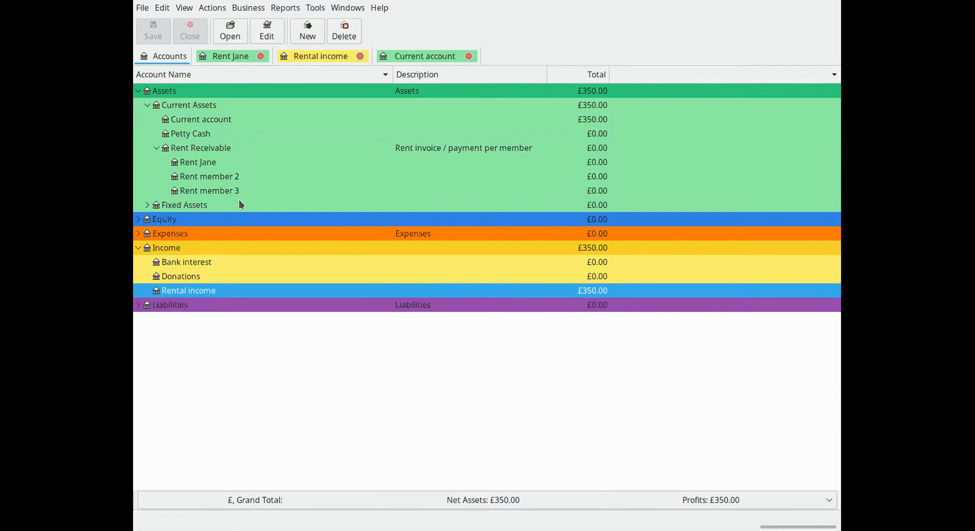
# Collapse the Assets and Income groups and select the Equity account
pyautogui.click(139, 91)
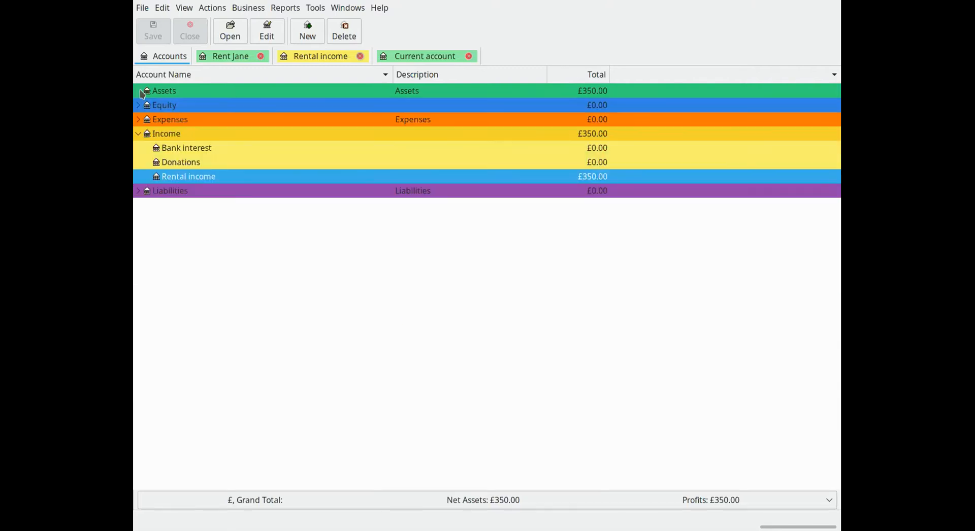
pyautogui.click(141, 135)
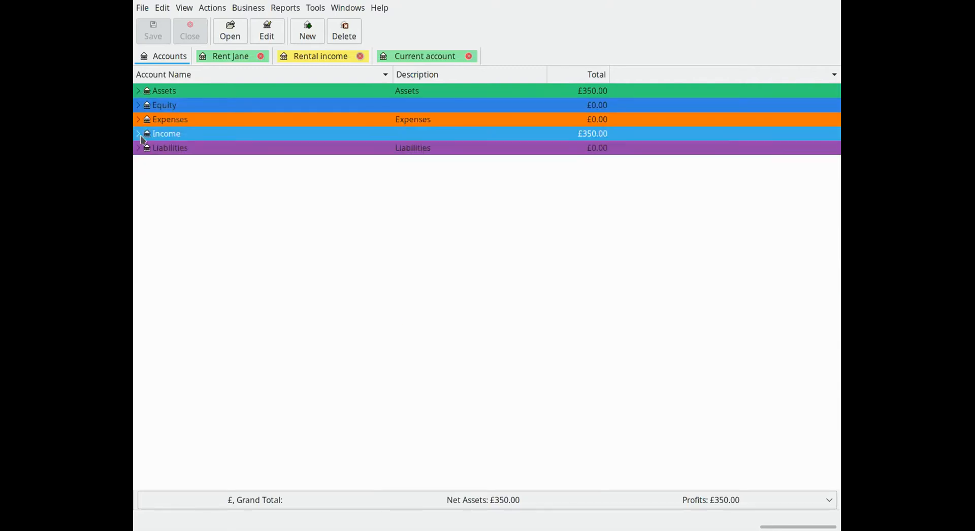
pyautogui.click(174, 106)
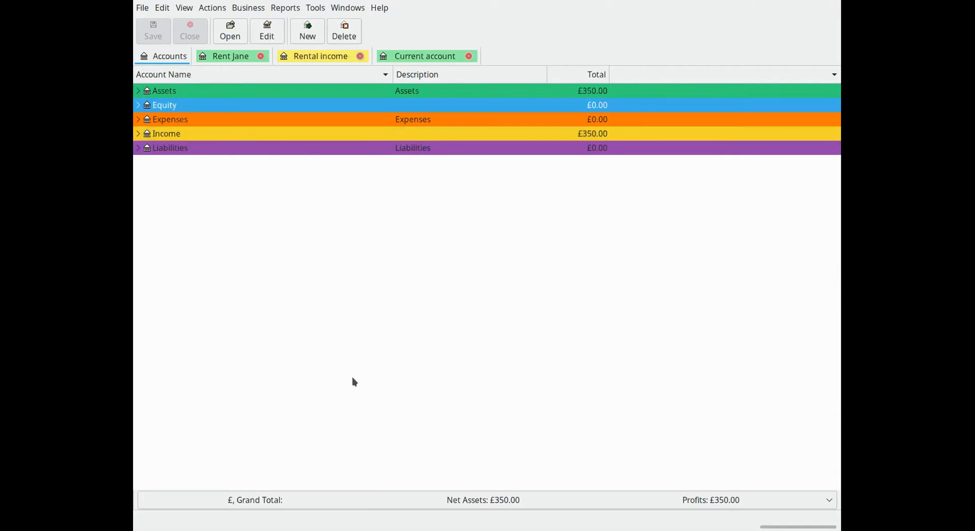